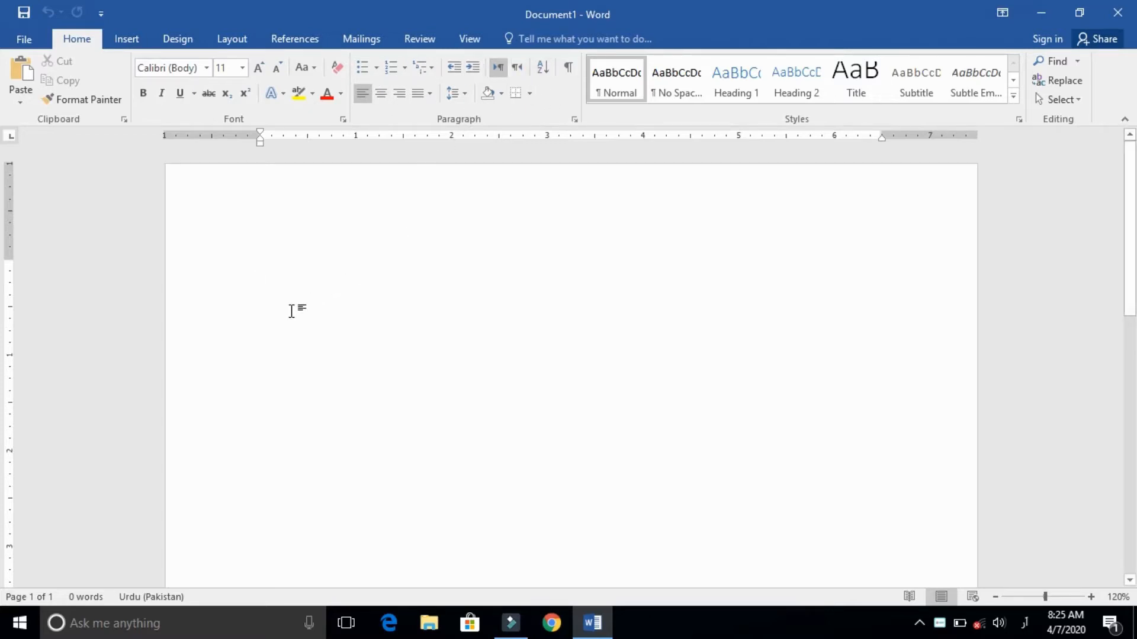
# Step: Enter the bold heading "These are Key Factor for Learning MS Office" with four lines below, from "MS Office Installed Version" to "Time Management"
pyautogui.write('These are Key Factor for Learning MS Office MS Office Installed Version Your Interest for Learning Dedication and Motivation Time Management')
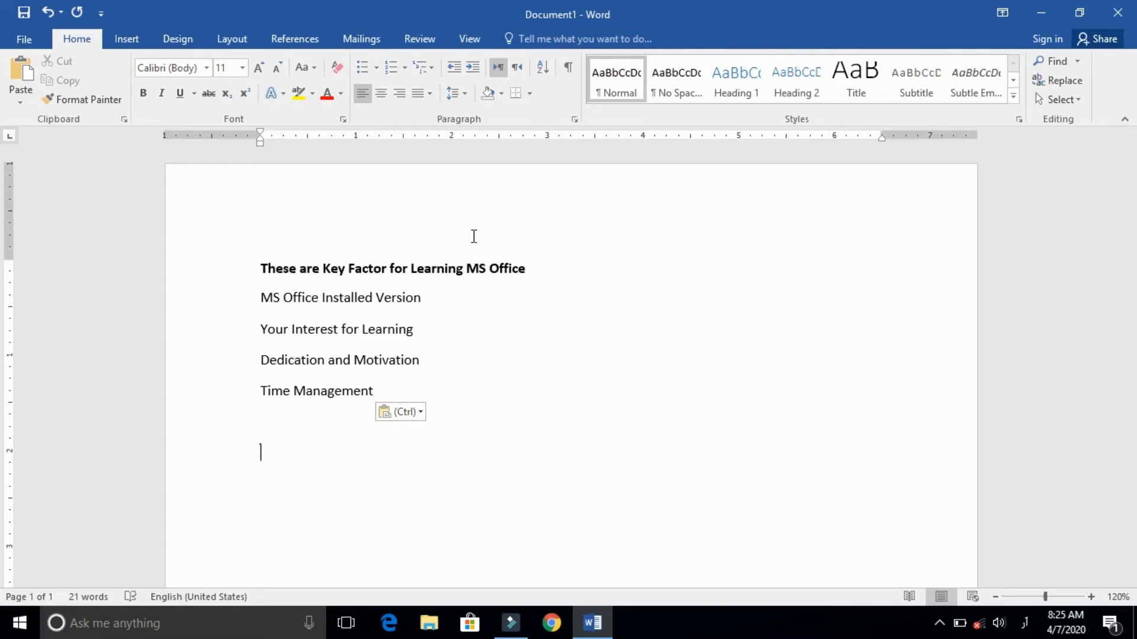
# Step: Switch the keyboard language to English and generate sample paragraphs below the four lines with =rand()
pyautogui.write('ة')
pyautogui.press('BackSpace')
pyautogui.hotkey('alt', 'shift')
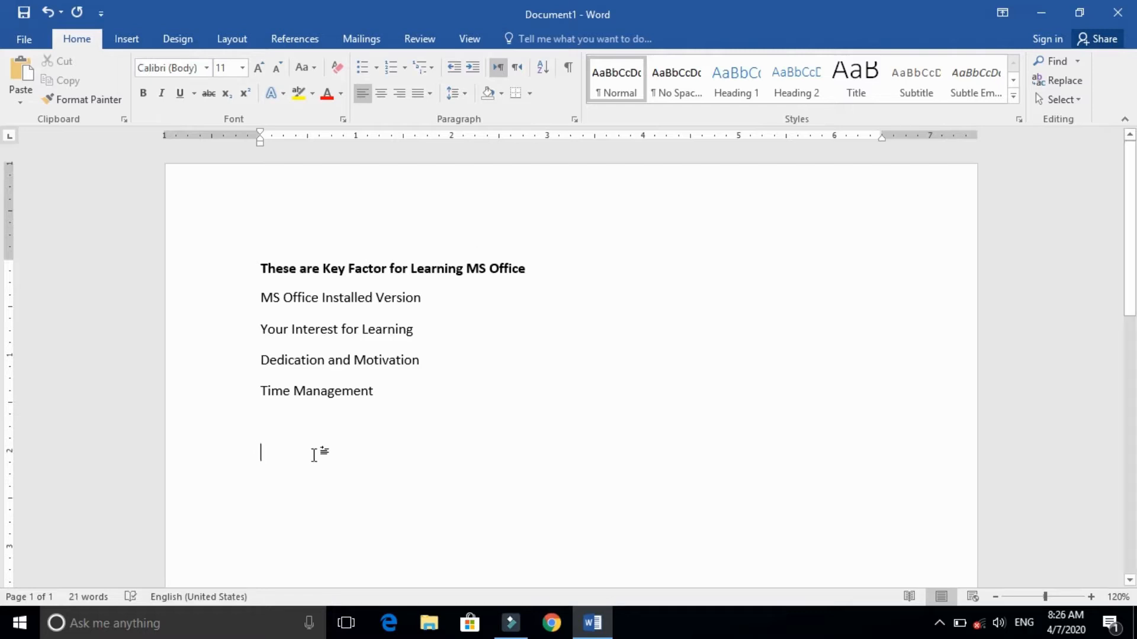
pyautogui.write('=')
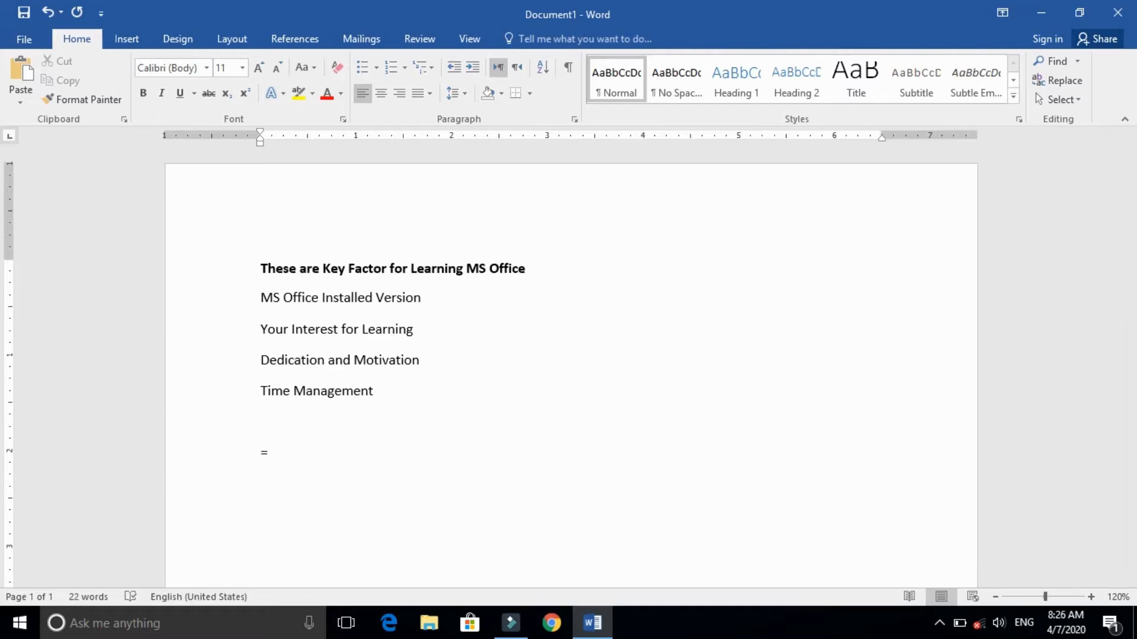
pyautogui.write('rand()')
pyautogui.press('Return')
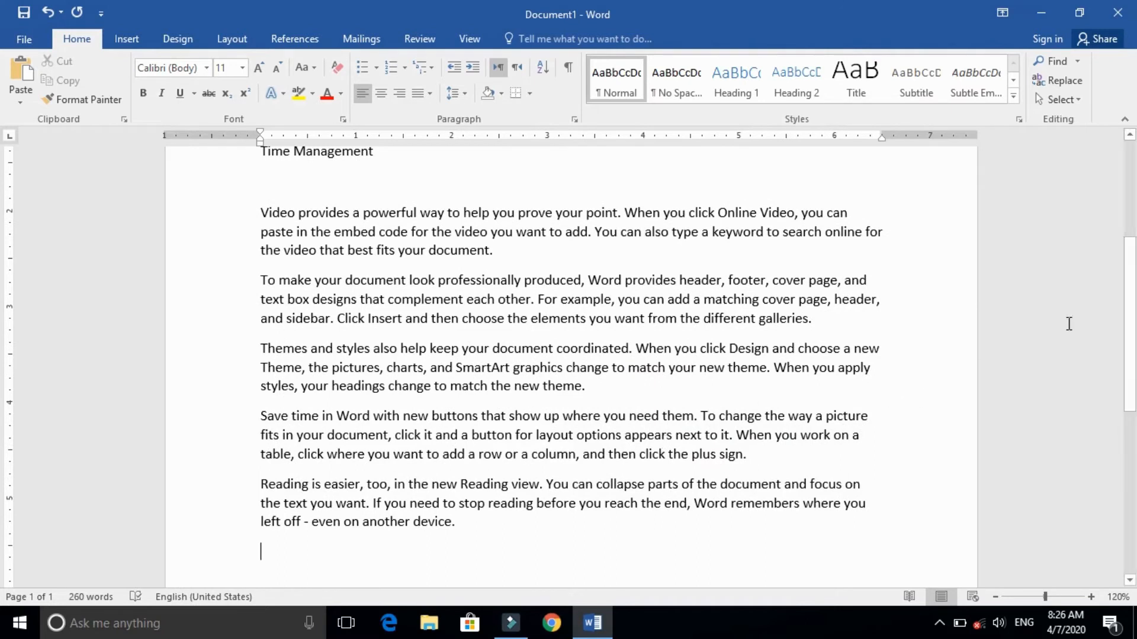
pyautogui.moveTo(1129, 328); pyautogui.dragTo(1134, 226)
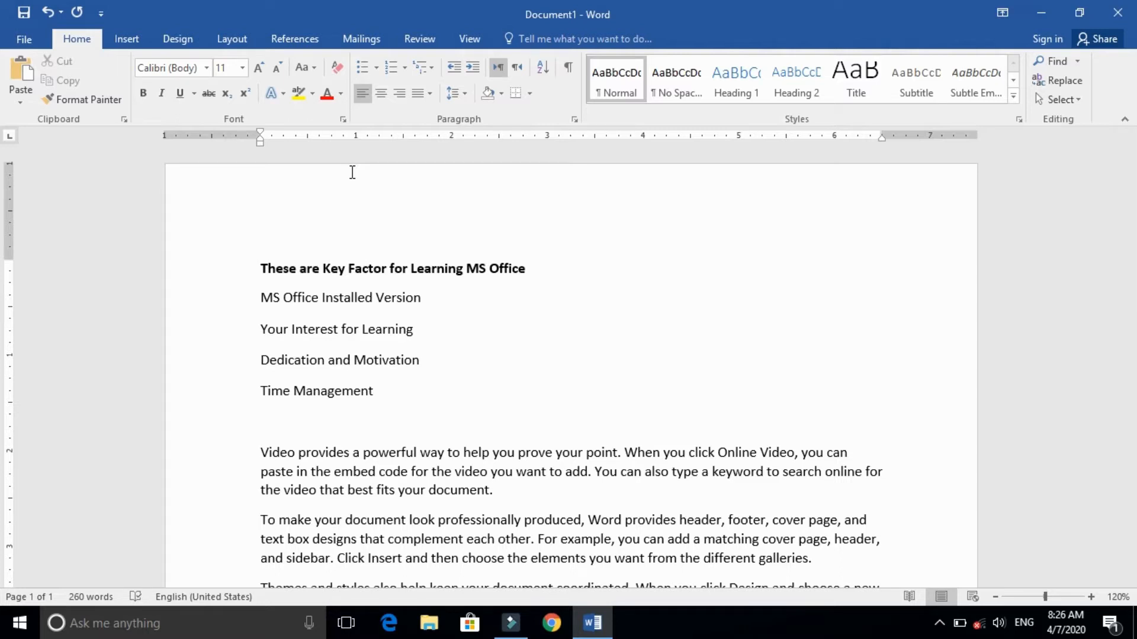
# Step: Apply check mark bullets to the heading and the four lines below it
pyautogui.click(374, 76)
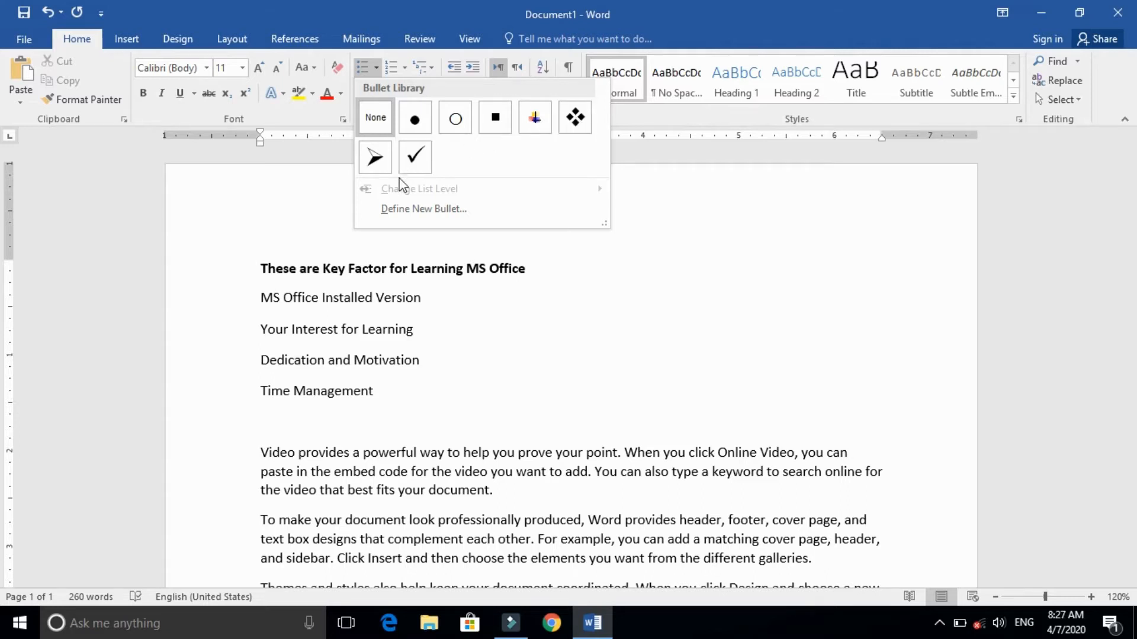
pyautogui.click(266, 271)
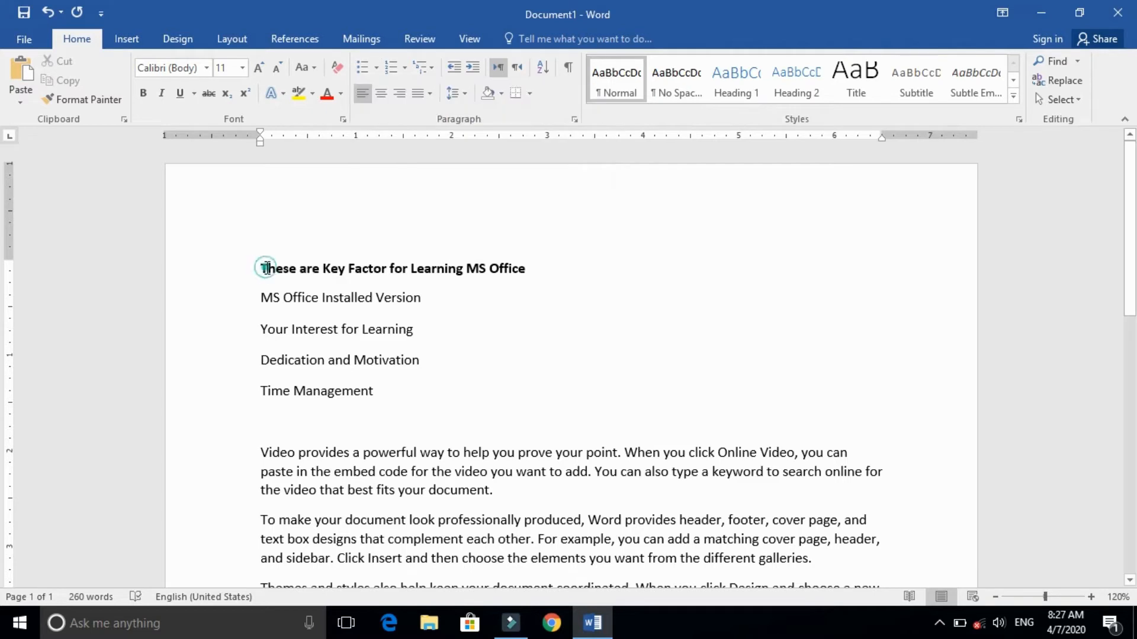
pyautogui.tripleClick(262, 269)
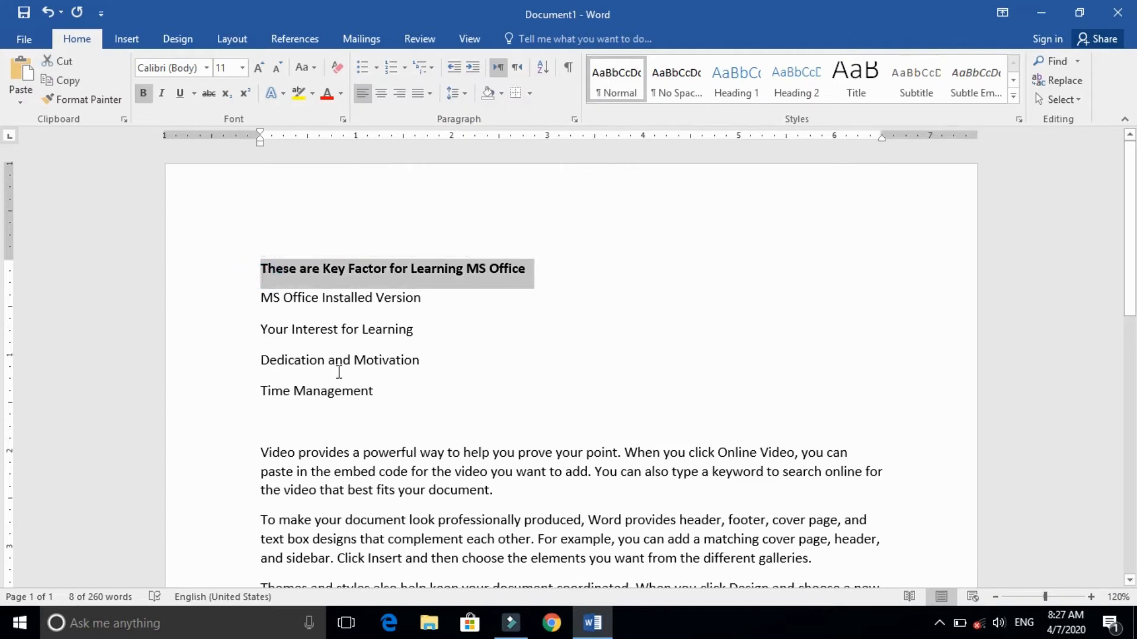
pyautogui.keyDown('shift'); pyautogui.click(379, 392); pyautogui.keyUp('shift')
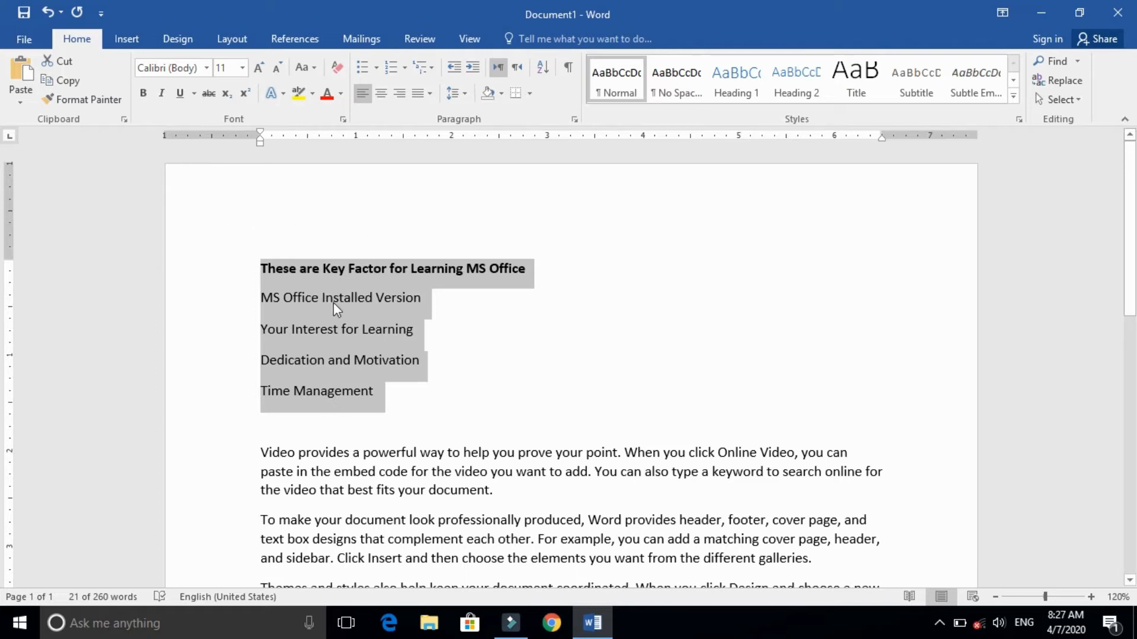
pyautogui.click(377, 68)
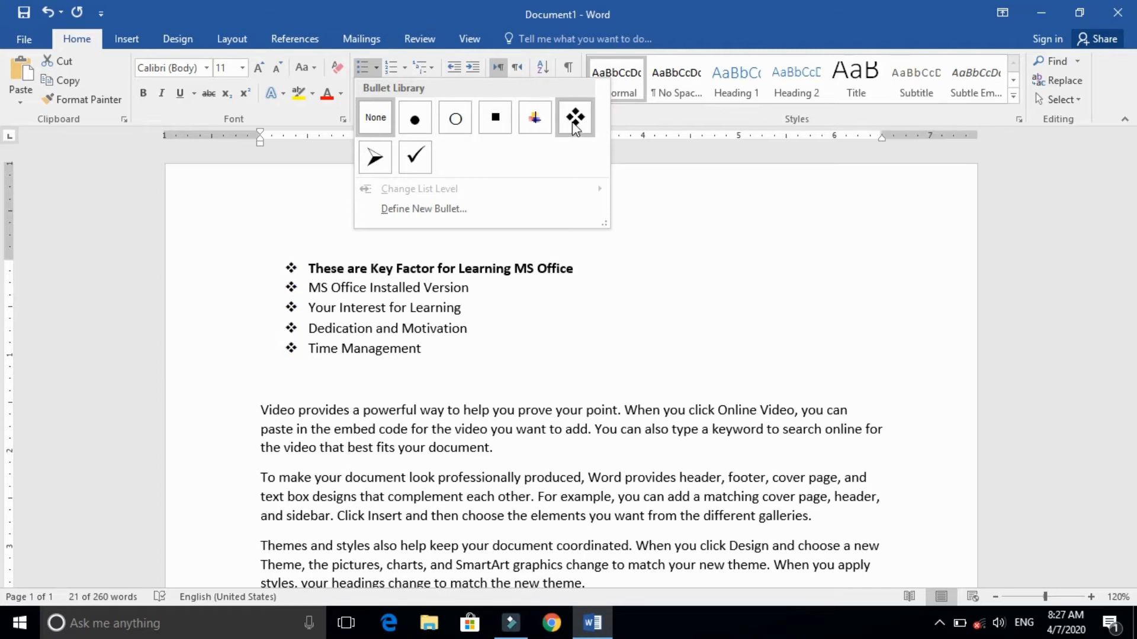
pyautogui.click(415, 156)
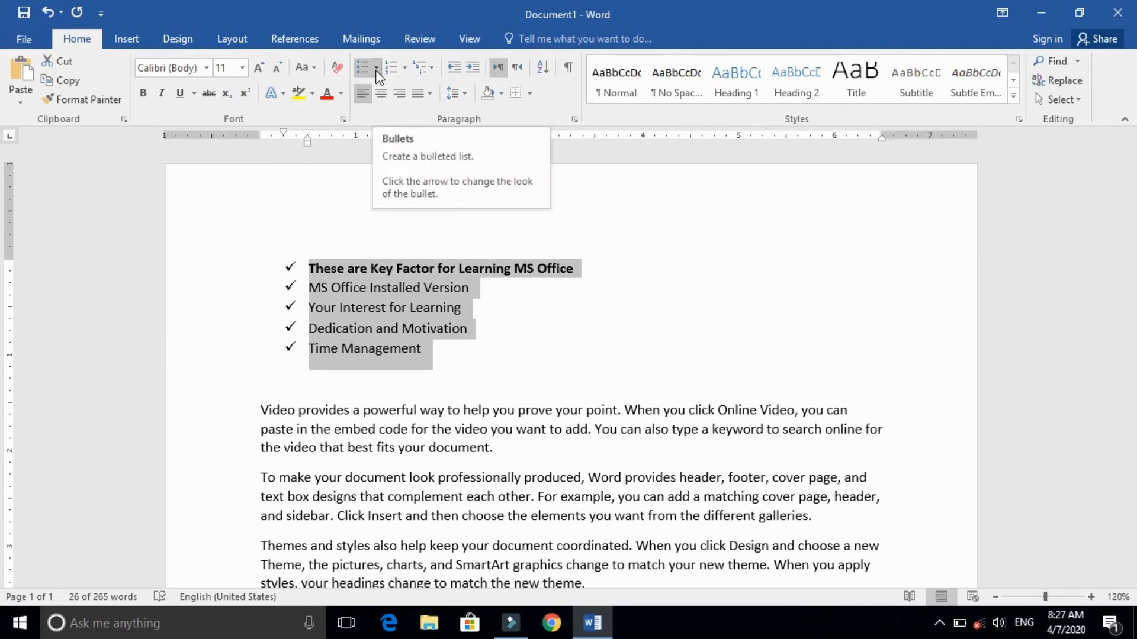
# Step: Remove the check mark bullets from the heading and the four lines below it
pyautogui.click(400, 299)
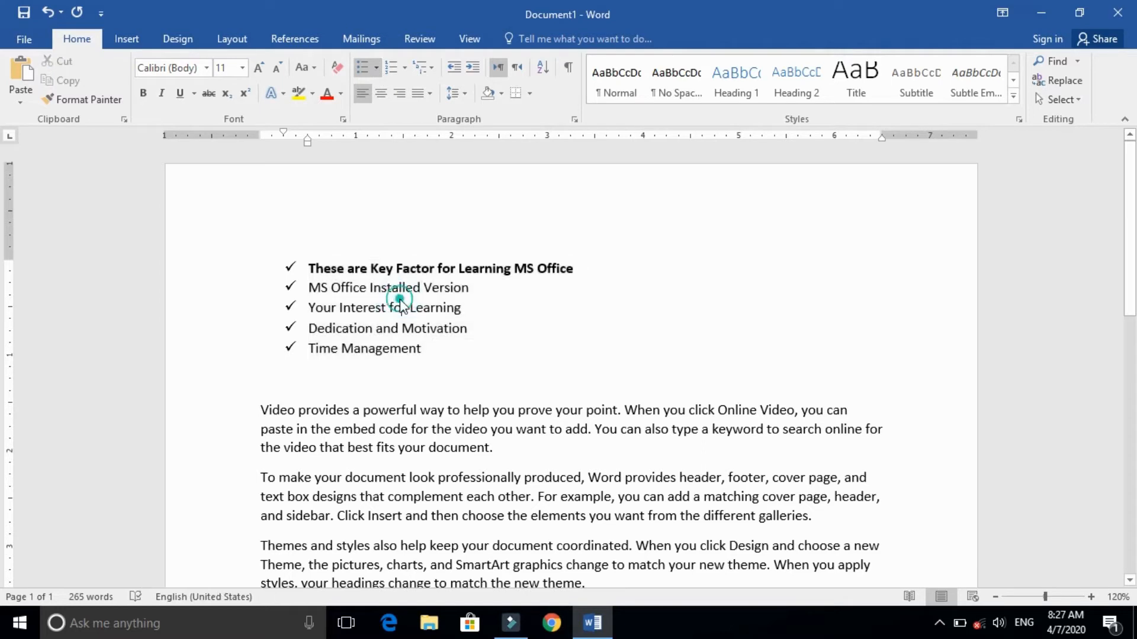
pyautogui.tripleClick(419, 351)
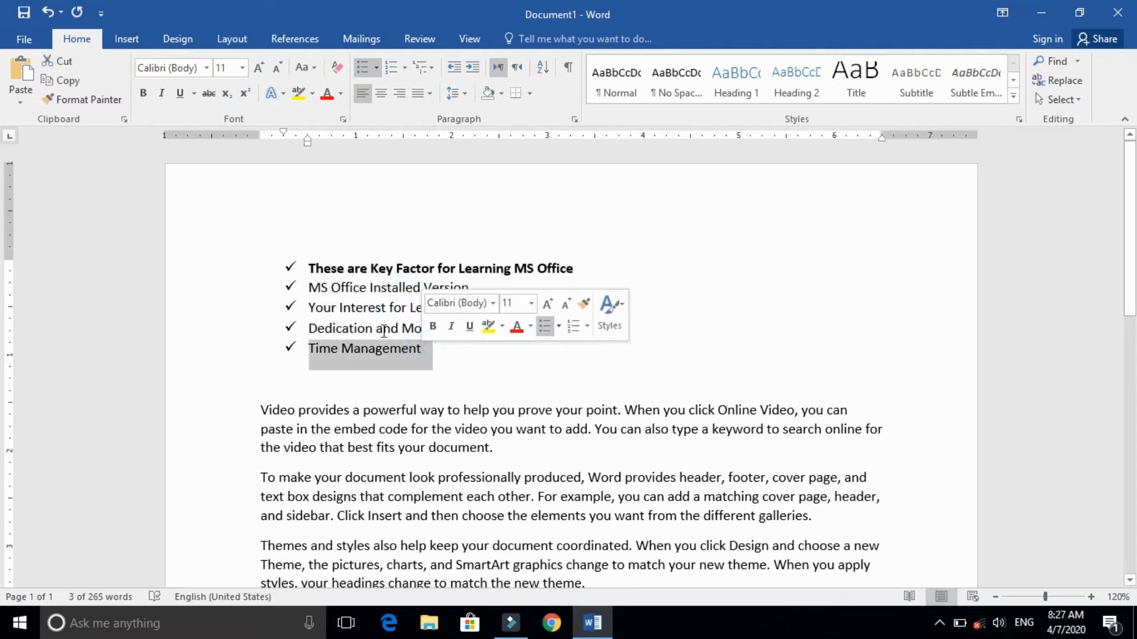
pyautogui.keyDown('shift'); pyautogui.click(311, 268); pyautogui.keyUp('shift')
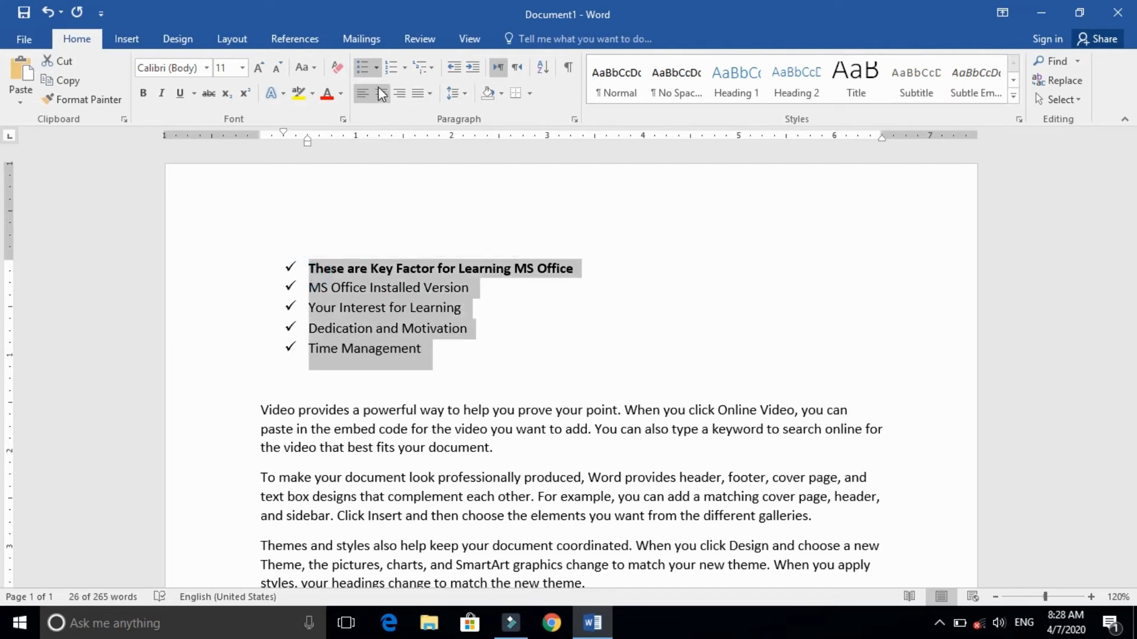
pyautogui.click(376, 68)
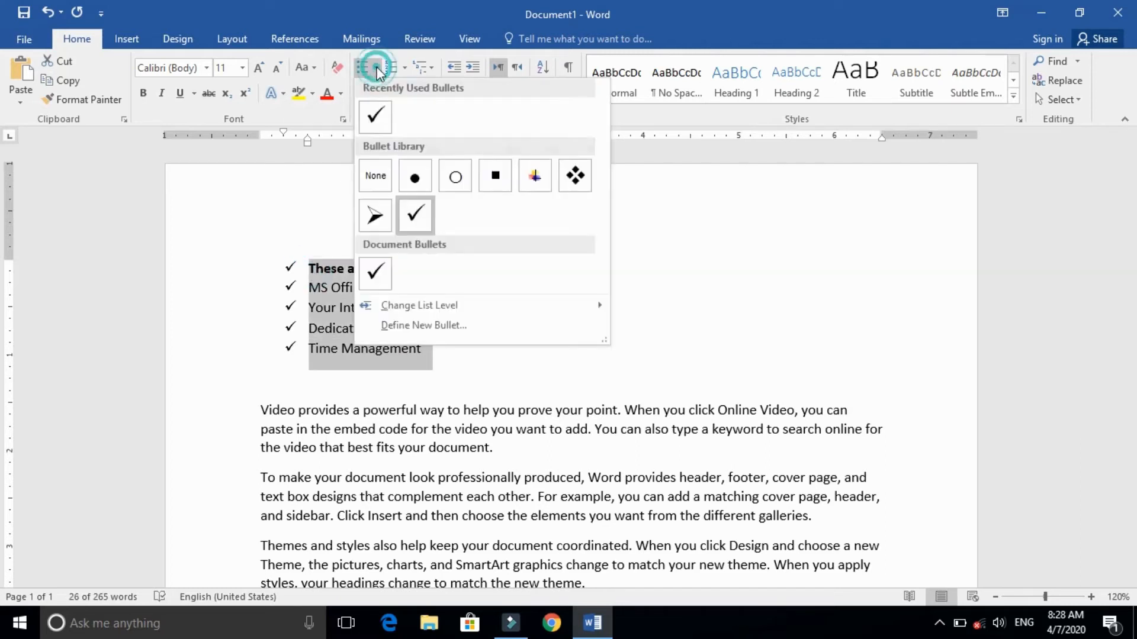
pyautogui.click(375, 183)
pyautogui.click(333, 386)
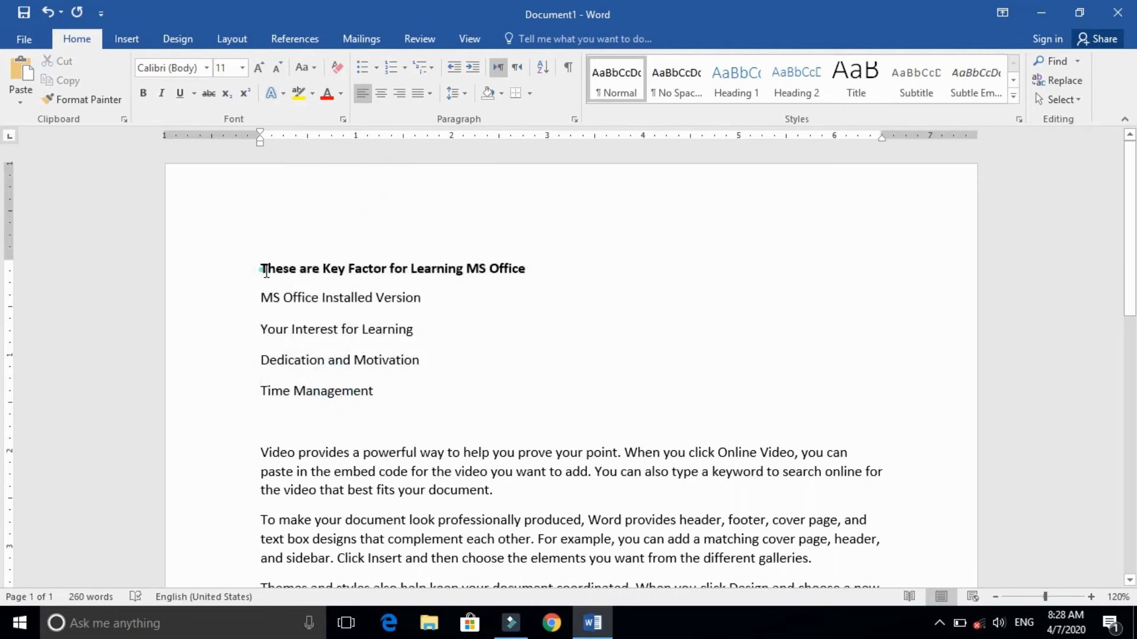
pyautogui.moveTo(263, 271); pyautogui.dragTo(414, 419)
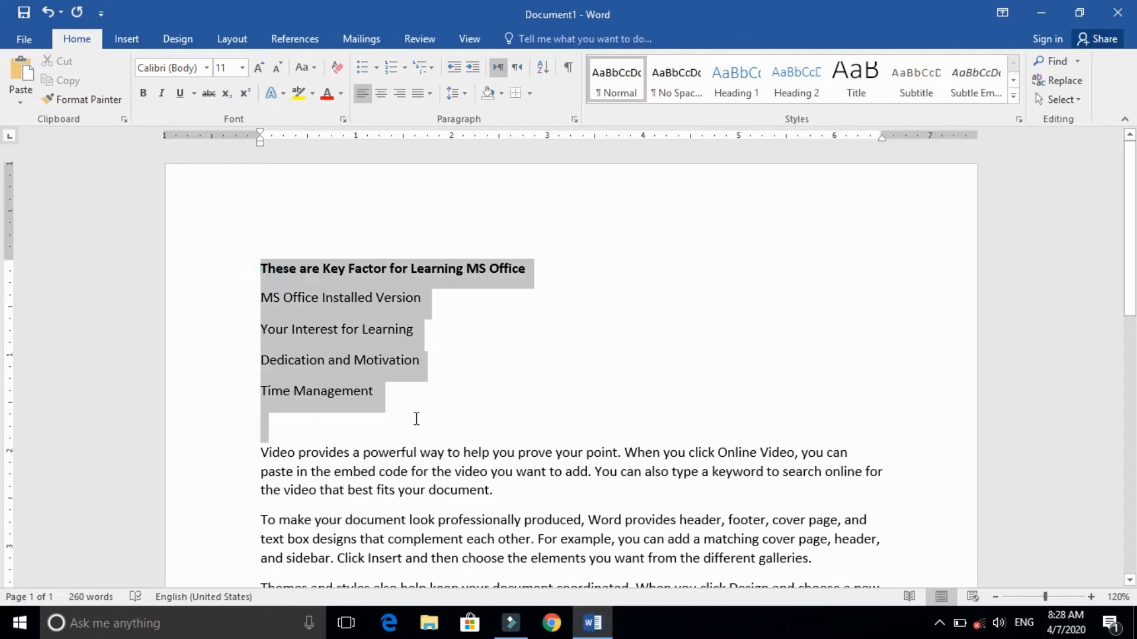
pyautogui.click(406, 68)
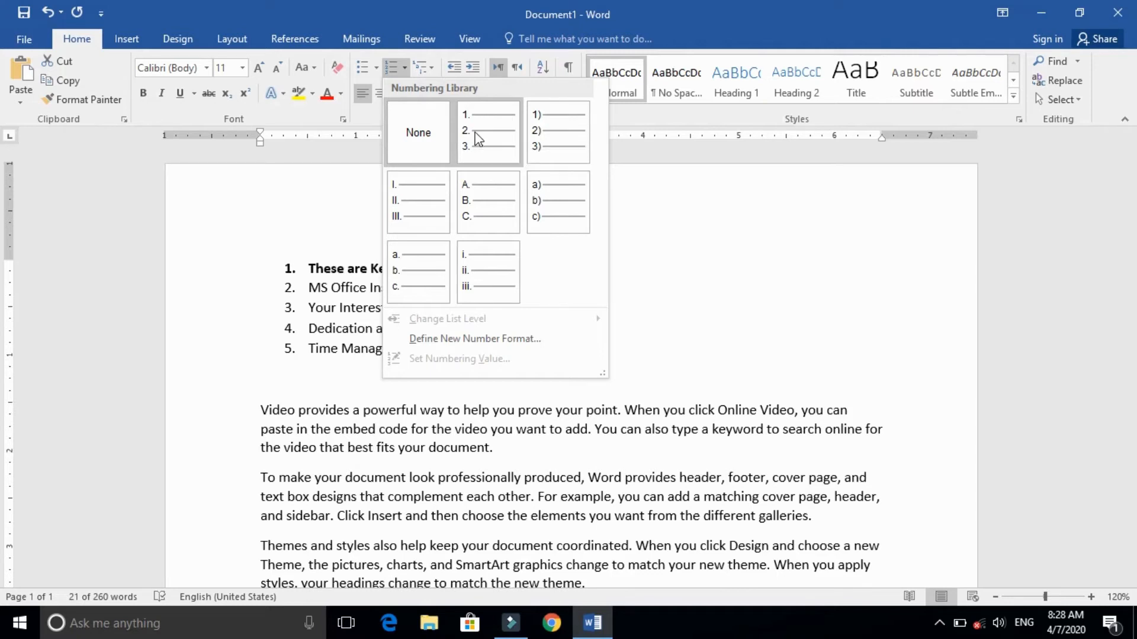
pyautogui.click(304, 305)
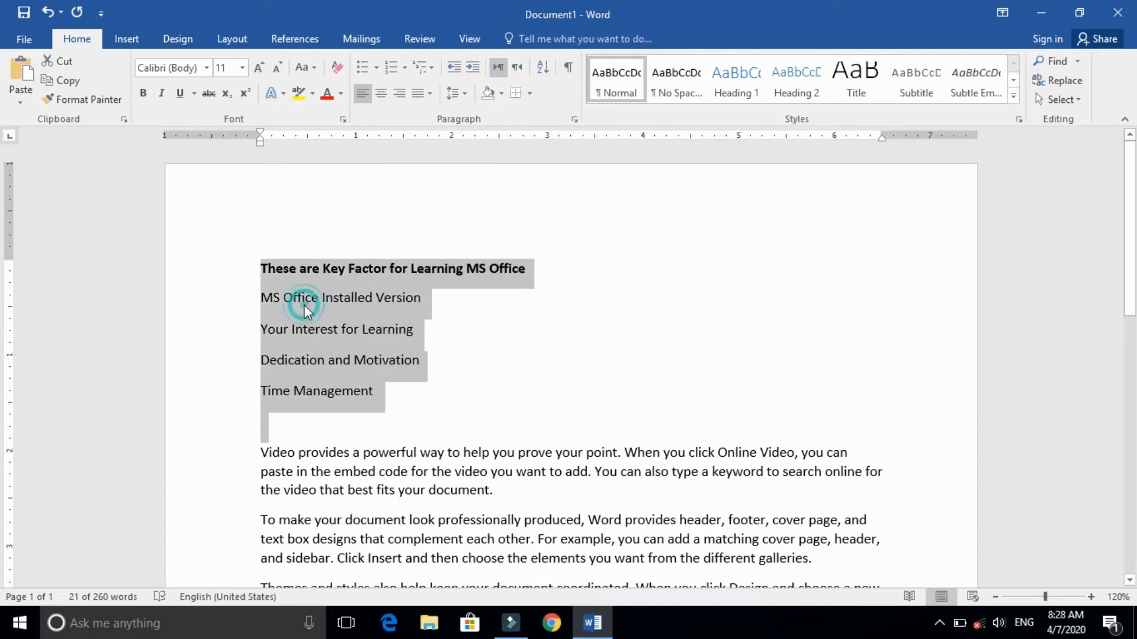
pyautogui.click(283, 267)
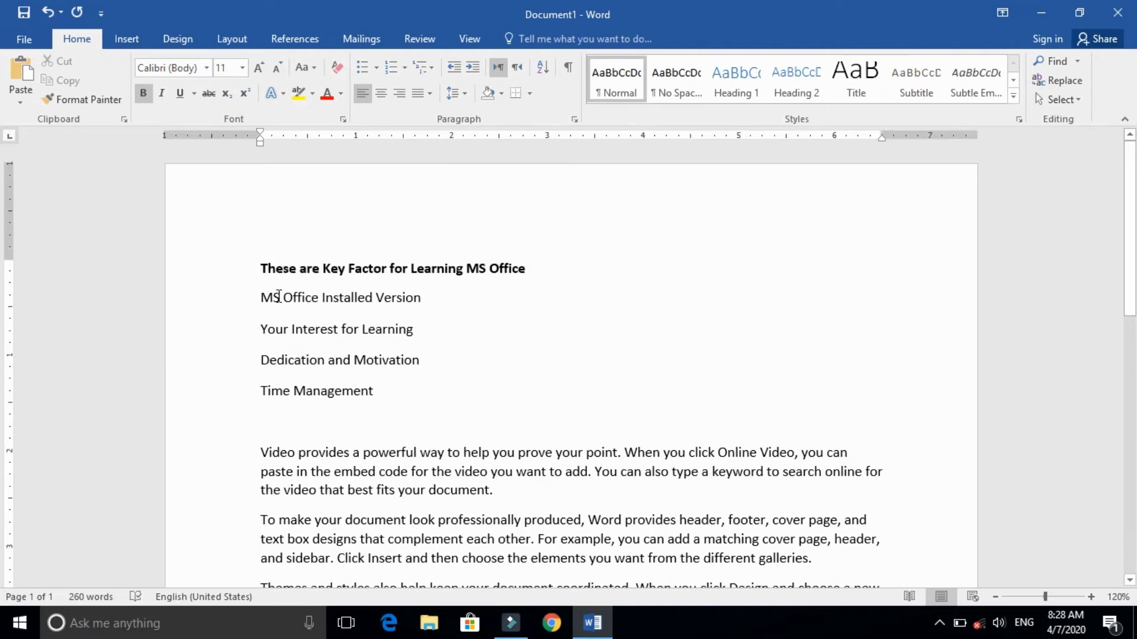
# Step: Number the four lines from "MS Office Installed Version" to "Time Management" in the 1. 2. 3. format, leaving the heading unnumbered
pyautogui.moveTo(265, 297); pyautogui.dragTo(379, 396)
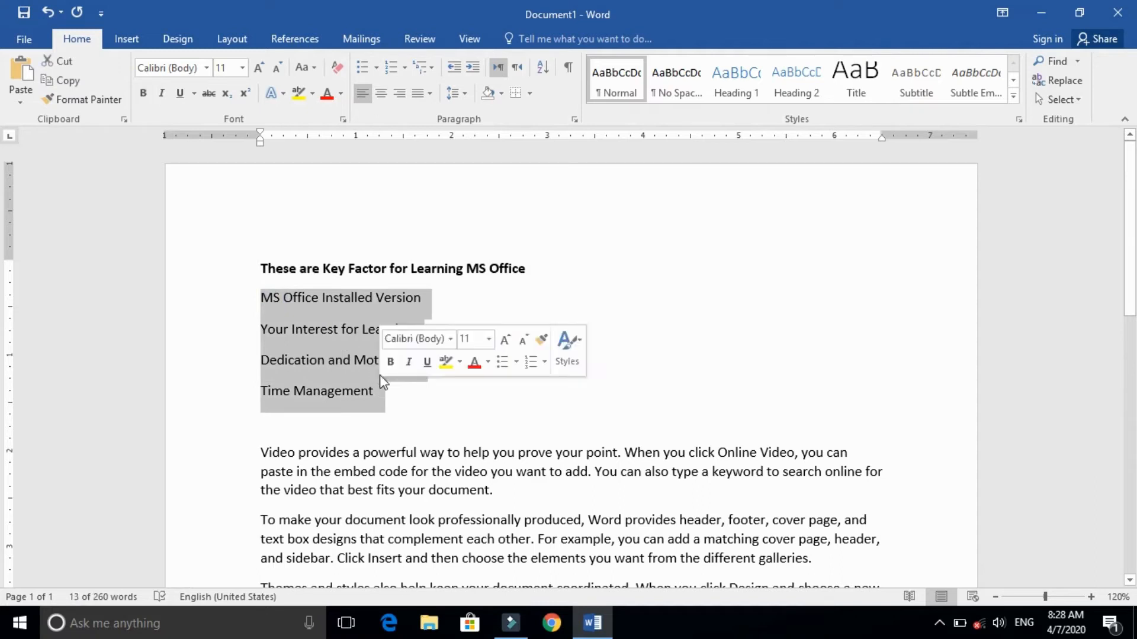
pyautogui.click(391, 67)
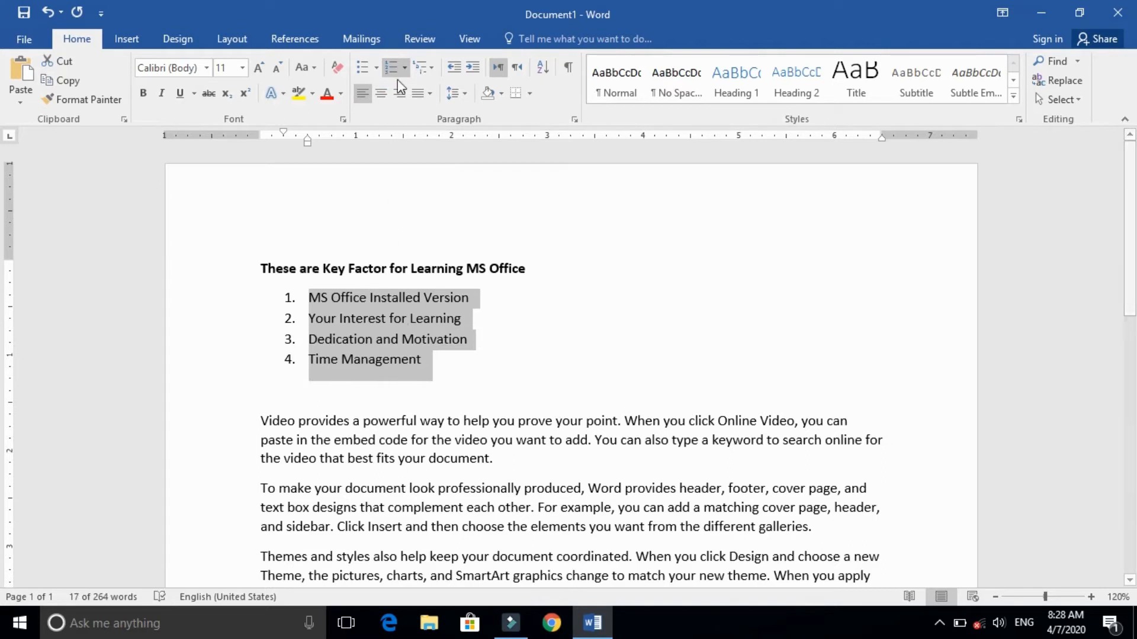
pyautogui.click(375, 69)
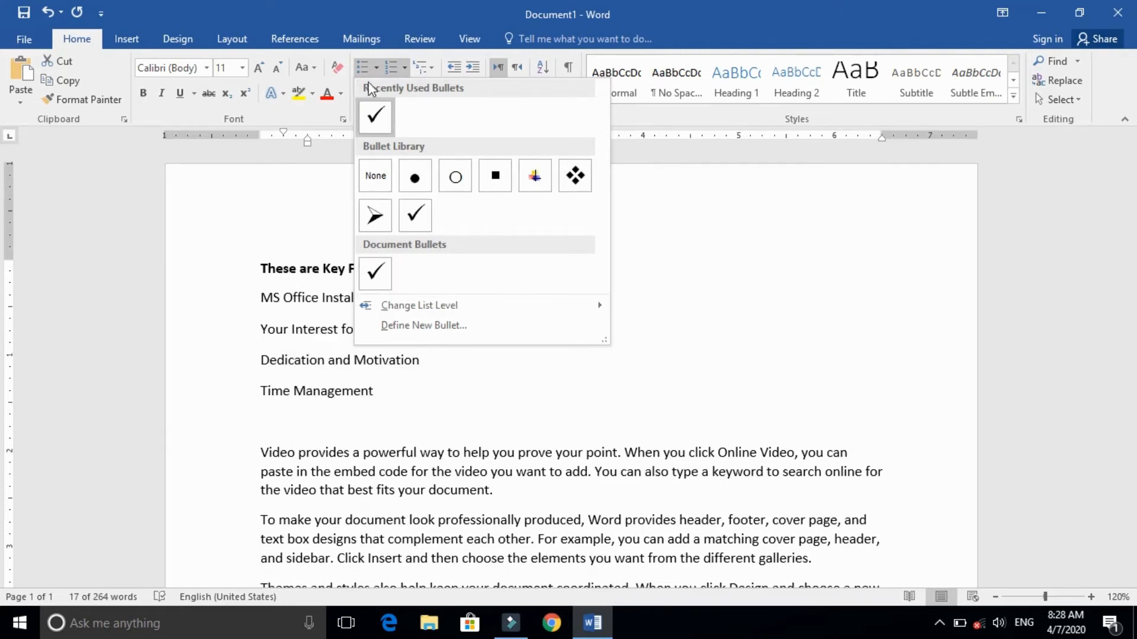
pyautogui.moveTo(407, 315)
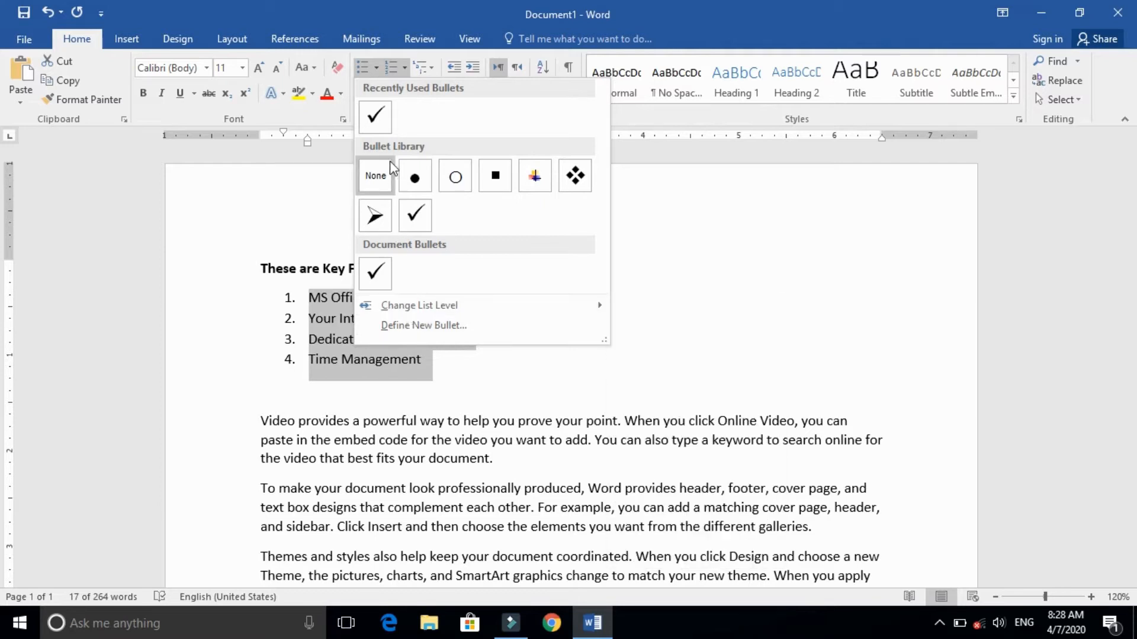
pyautogui.click(404, 70)
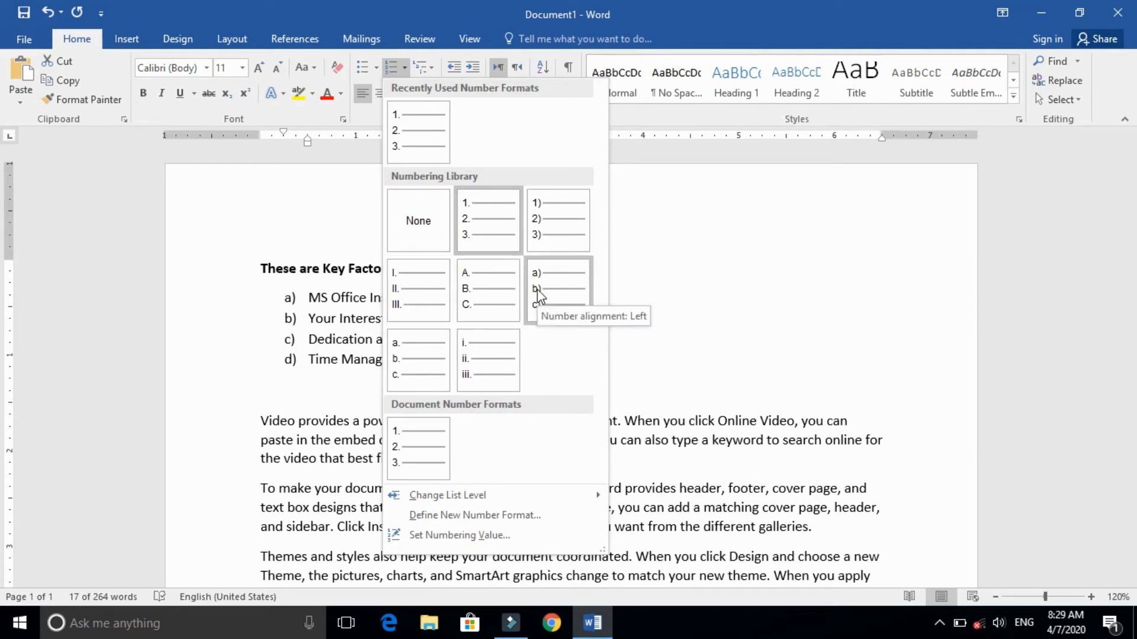
pyautogui.click(418, 144)
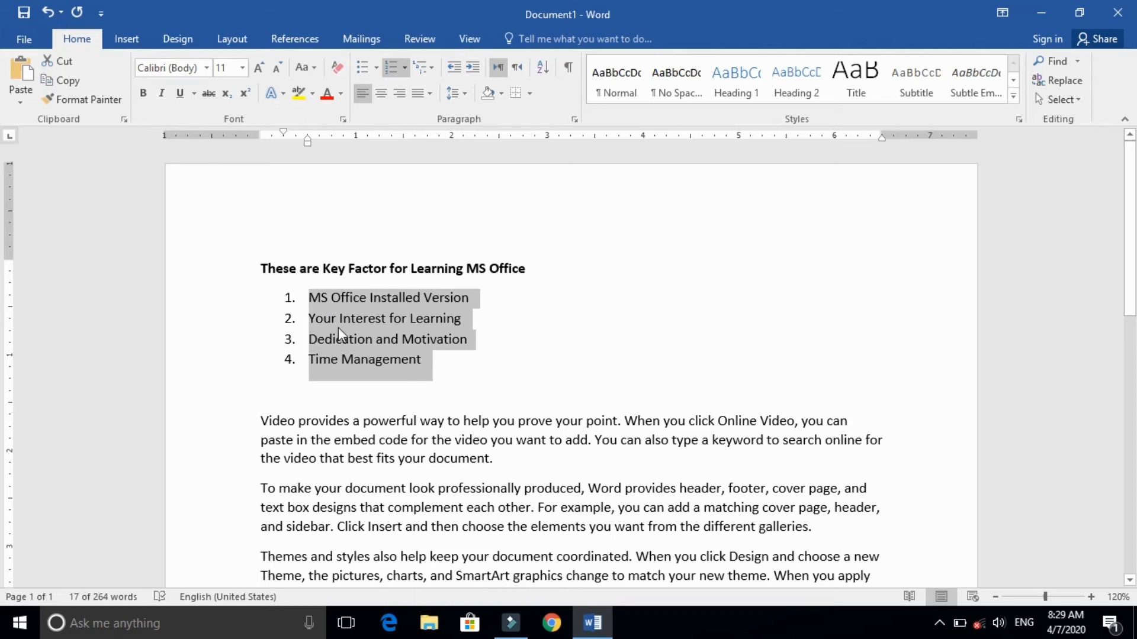
# Step: Try demoting "Your Interest for Learning" one list level and undo the change
pyautogui.click(306, 319)
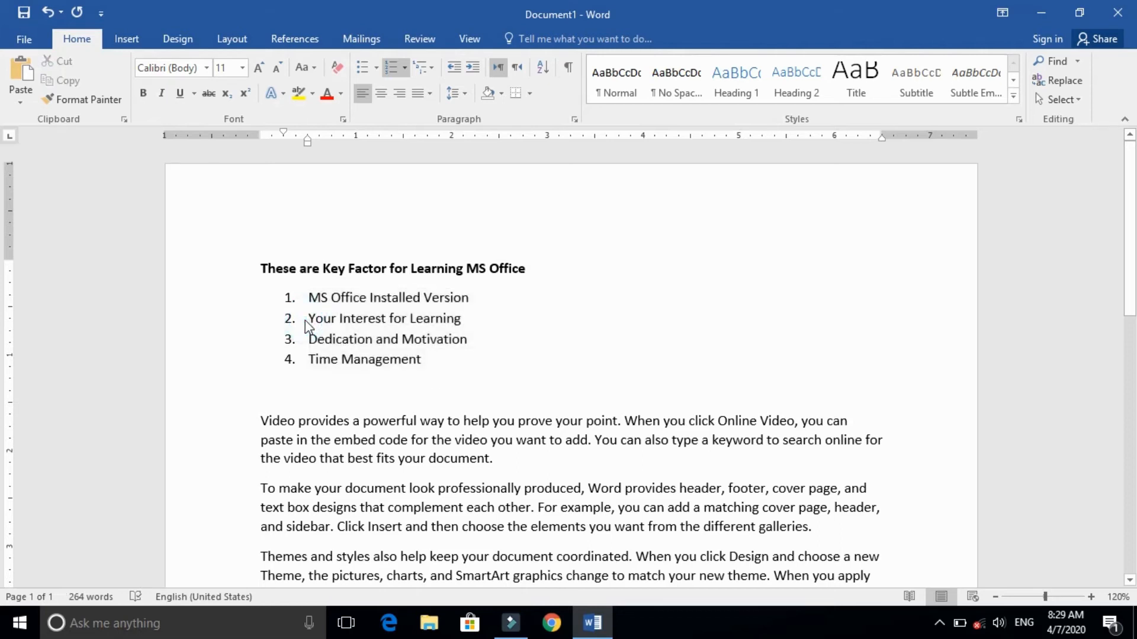
pyautogui.press('Tab')
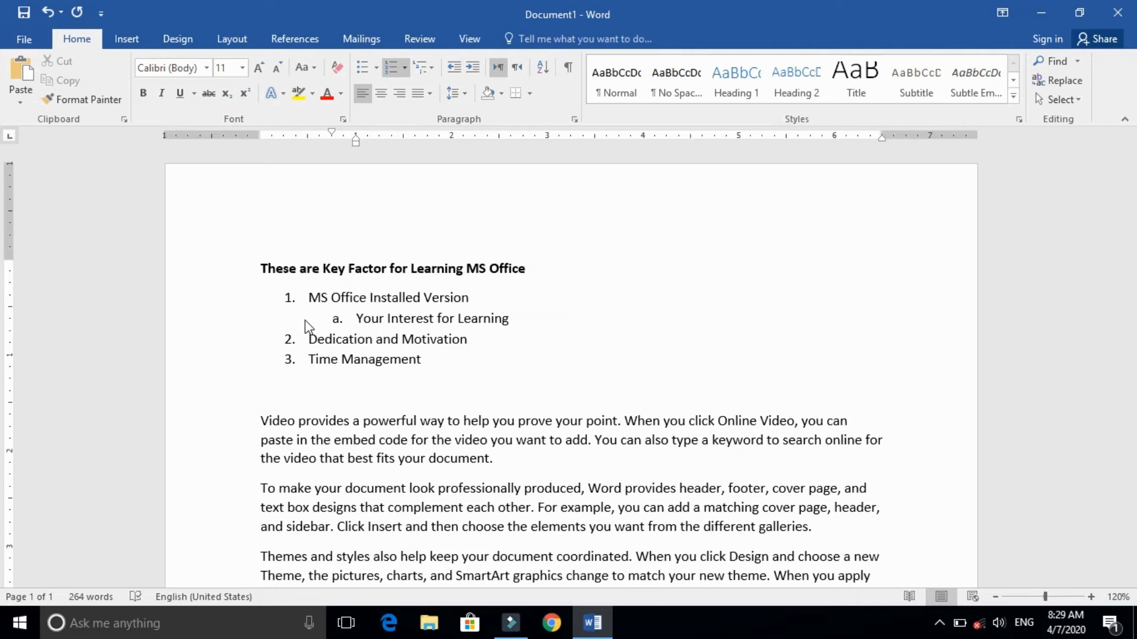
pyautogui.hotkey('ctrl', 'z')
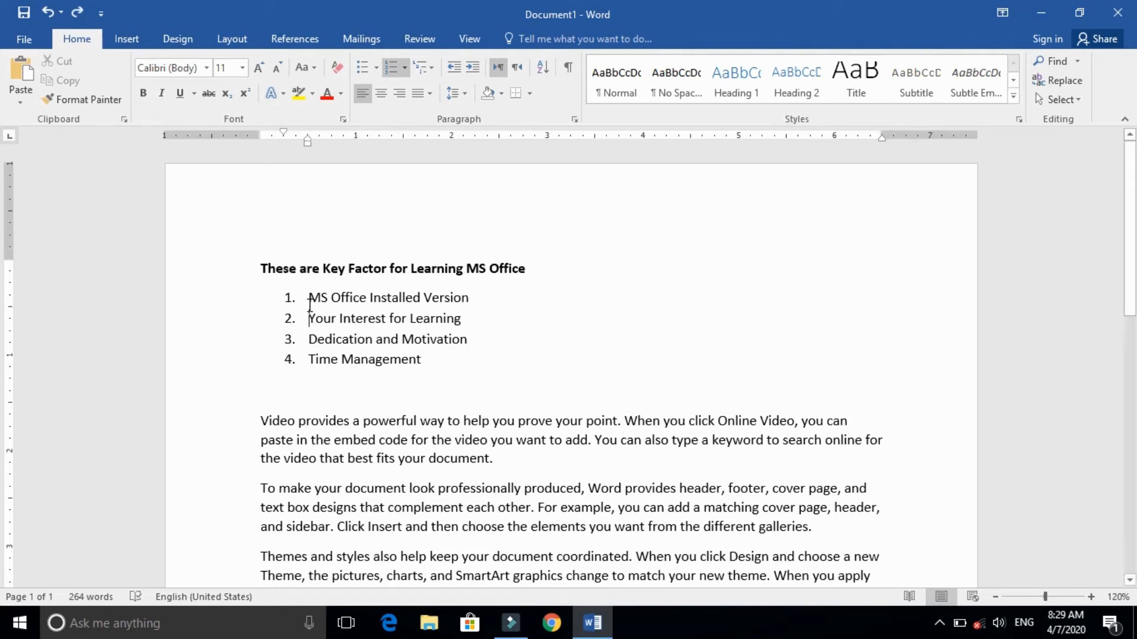
# Step: Try adding an empty sub-item after "MS Office Installed Version", change its list level back and forth, and remove it
pyautogui.click(476, 296)
pyautogui.press('Return')
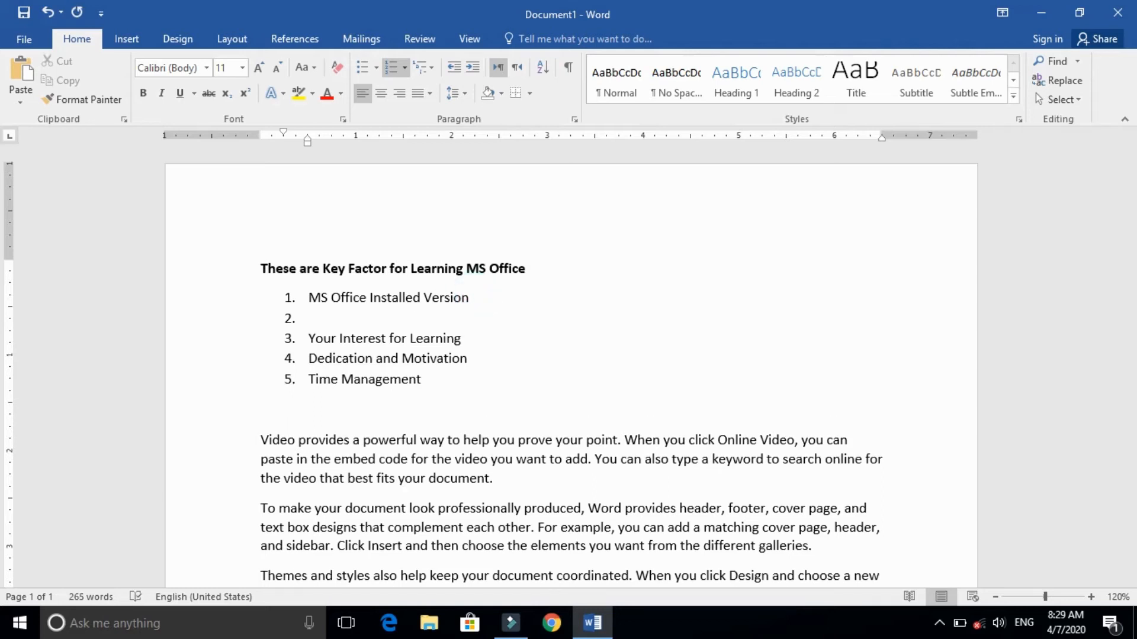
pyautogui.press('Tab')
pyautogui.hotkey('shift', 'Tab')
pyautogui.hotkey('ctrl', 'z')
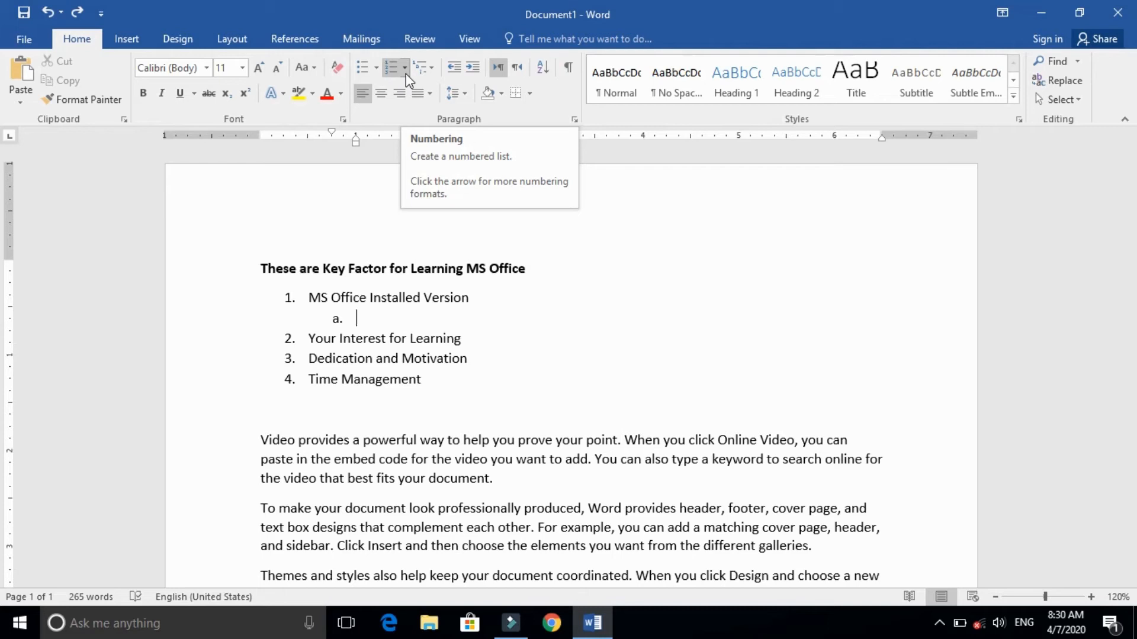
pyautogui.hotkey('shift', 'Tab')
pyautogui.press('BackSpace')
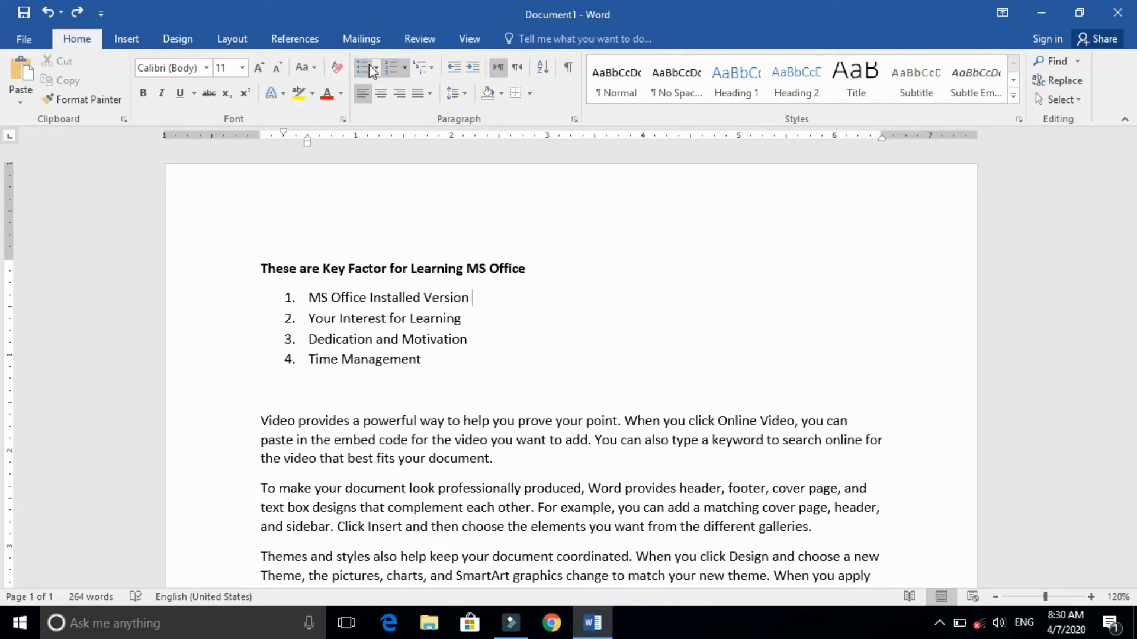
# Step: Apply the 1) a) i) multilevel list format to the numbered lines and demote "Your Interest for Learning" to the second level
pyautogui.click(430, 69)
pyautogui.moveTo(451, 143)
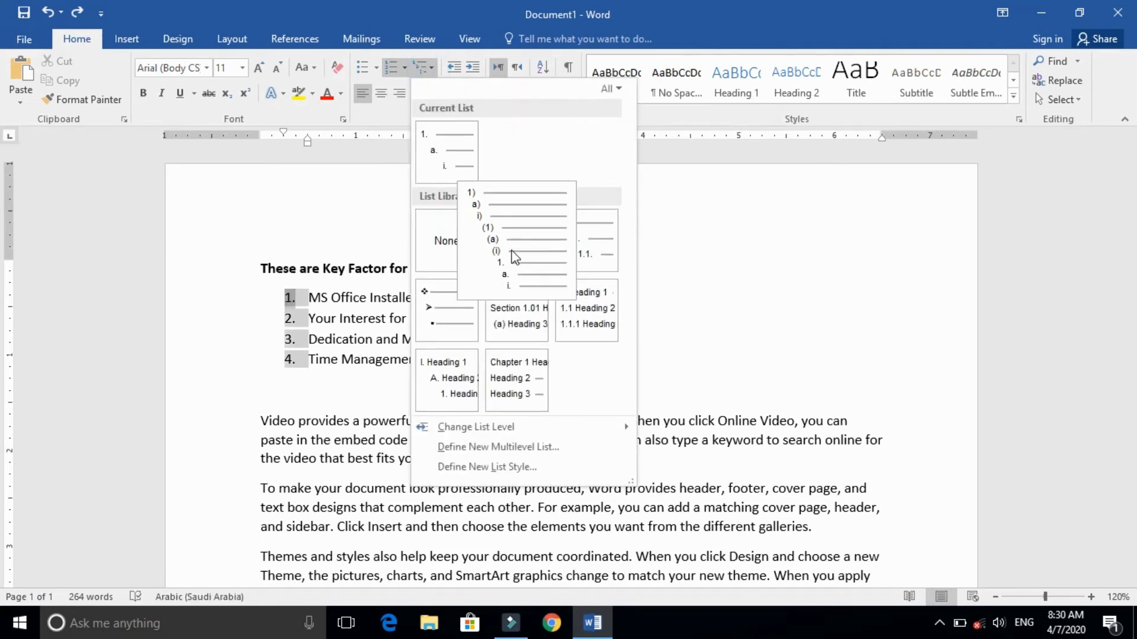
pyautogui.click(513, 257)
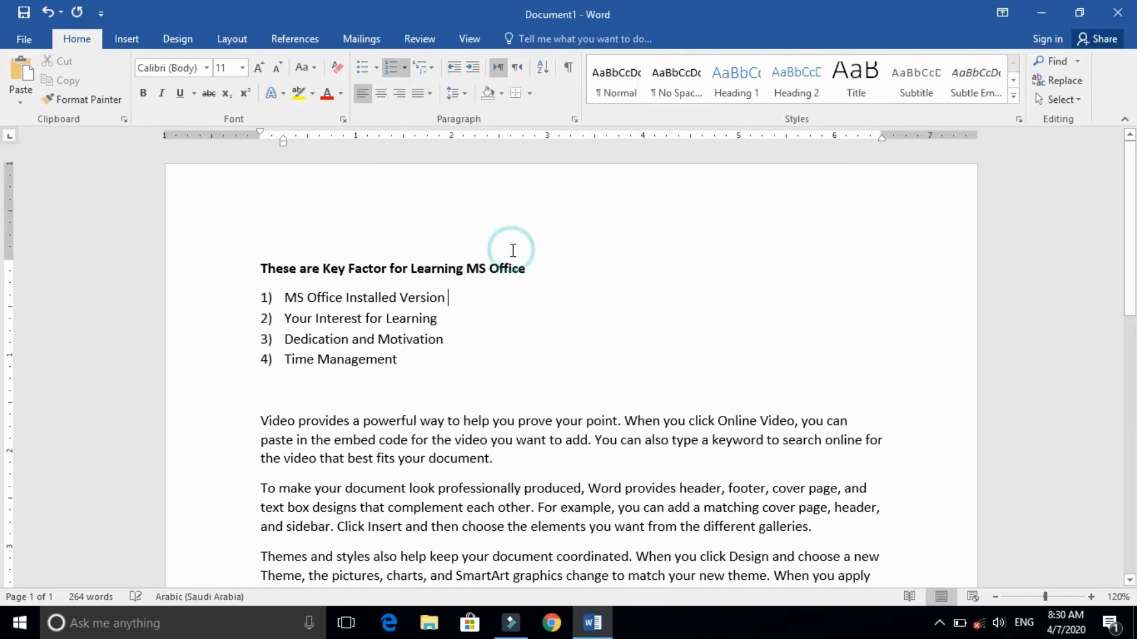
pyautogui.click(286, 318)
pyautogui.press('Tab')
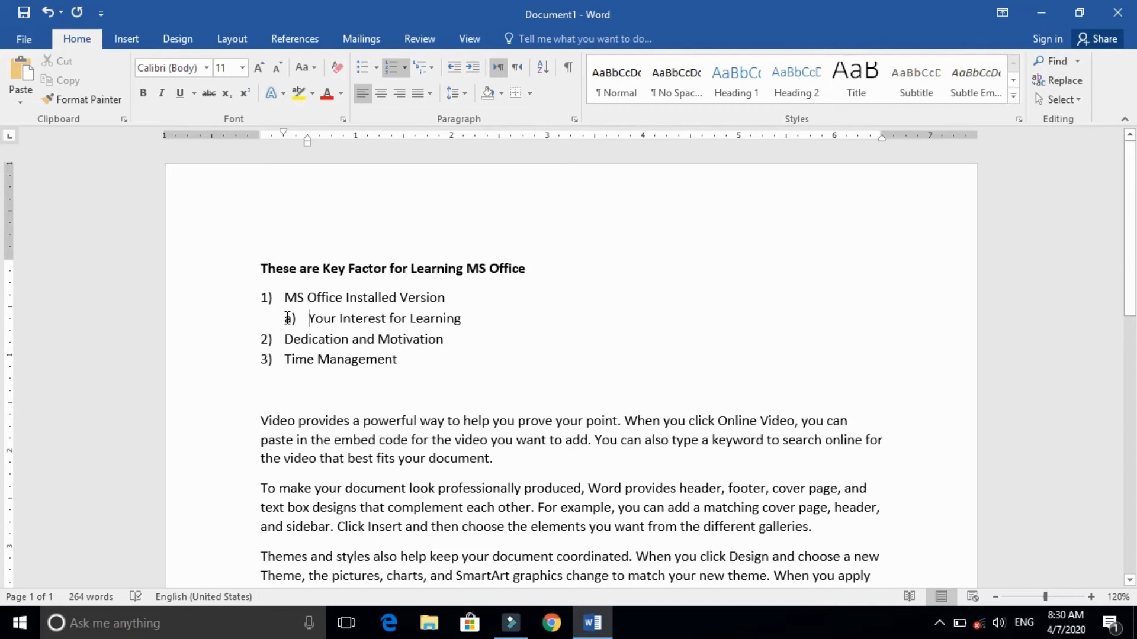
# Step: Try the 1. 1.1. 1.1.1. multilevel format on the list, and undo both it and the demotion of "Your Interest for Learning"
pyautogui.click(437, 71)
pyautogui.moveTo(438, 161)
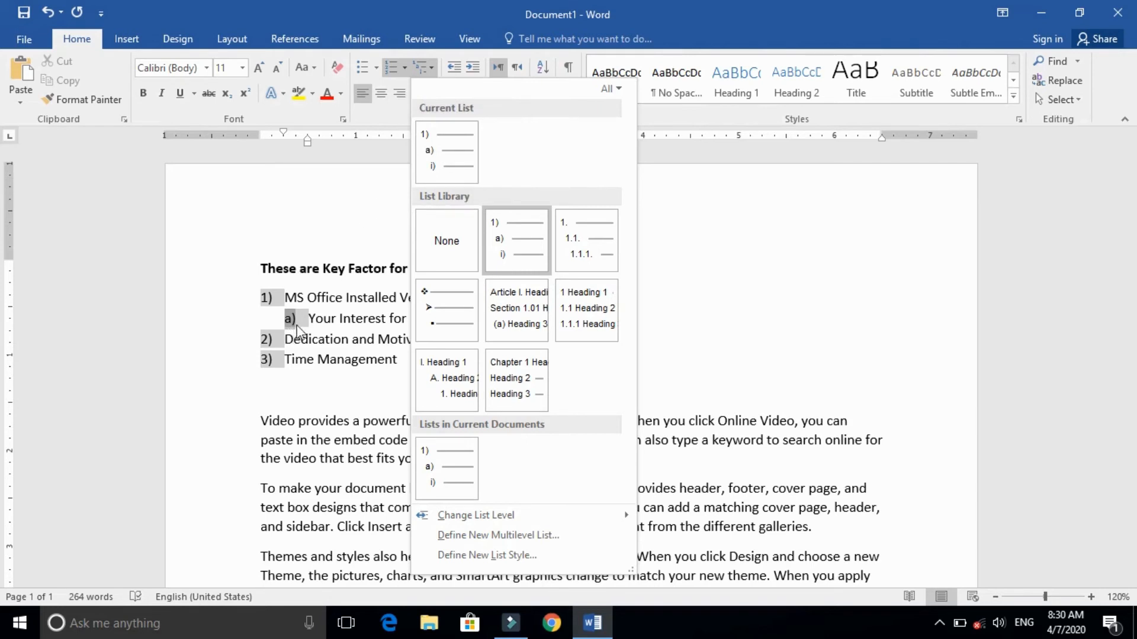
pyautogui.moveTo(458, 308)
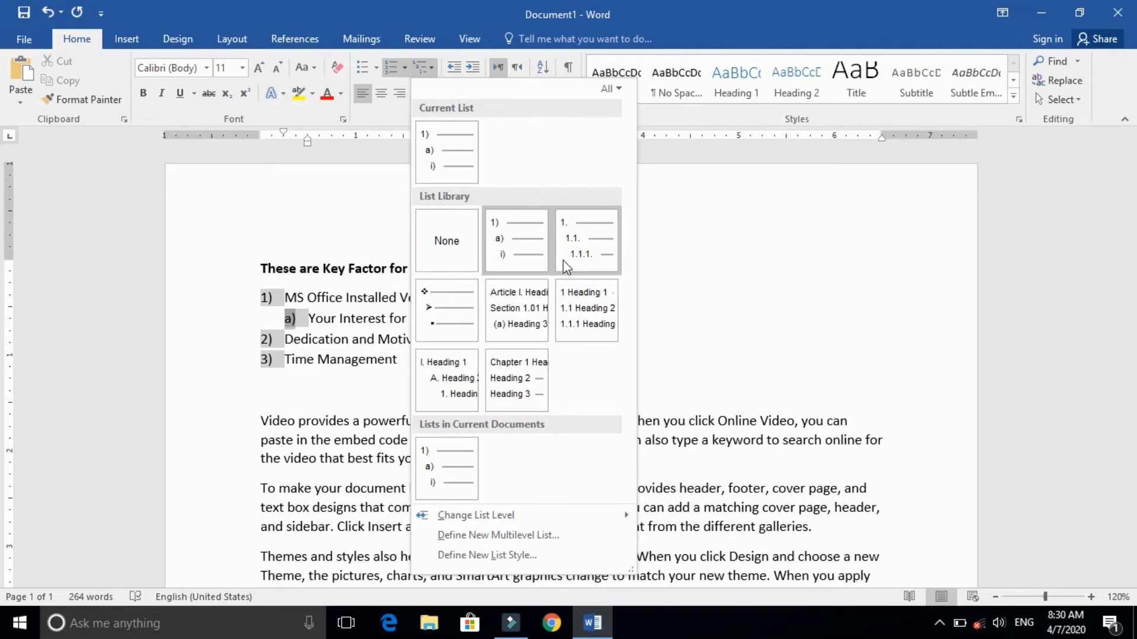
pyautogui.click(584, 244)
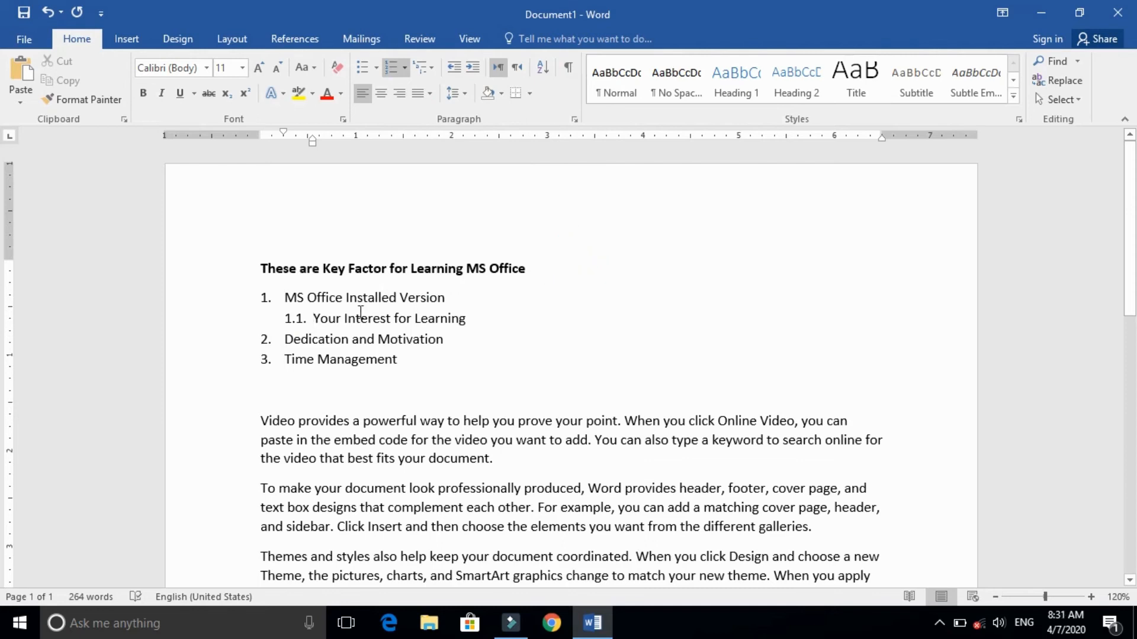
pyautogui.click(313, 322)
pyautogui.hotkey('ctrl', 'z')
pyautogui.hotkey('ctrl', 'z')
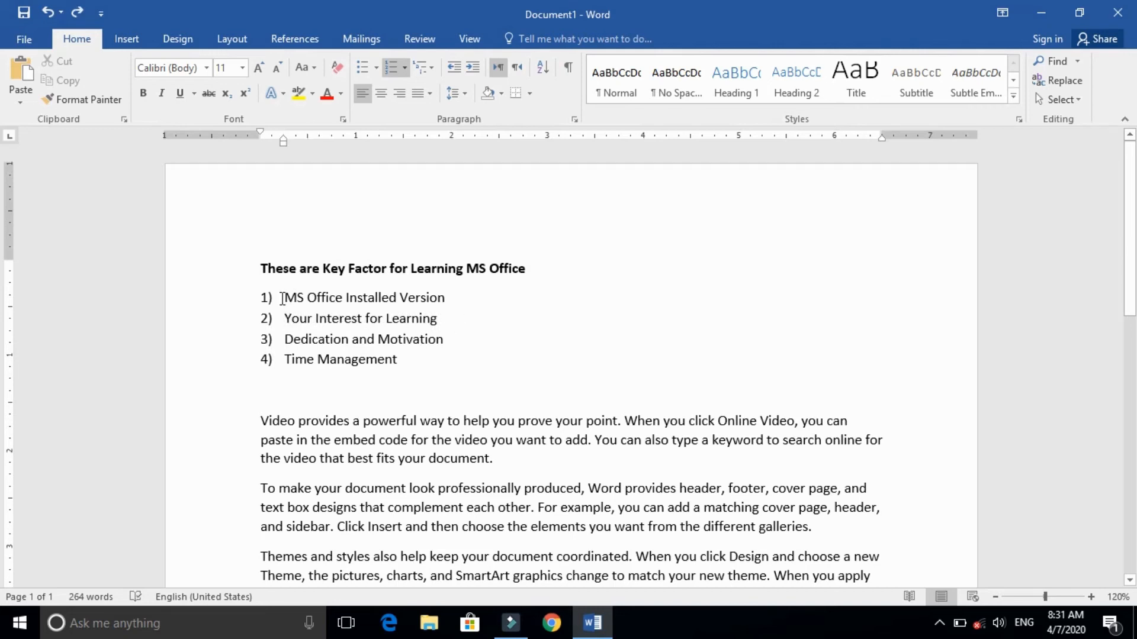
# Step: Clear the numbering from the four lines "MS Office Installed Version" to "Time Management" and apply the 1. 1.1. 1.1.1. multilevel list format
pyautogui.moveTo(283, 298); pyautogui.dragTo(388, 381)
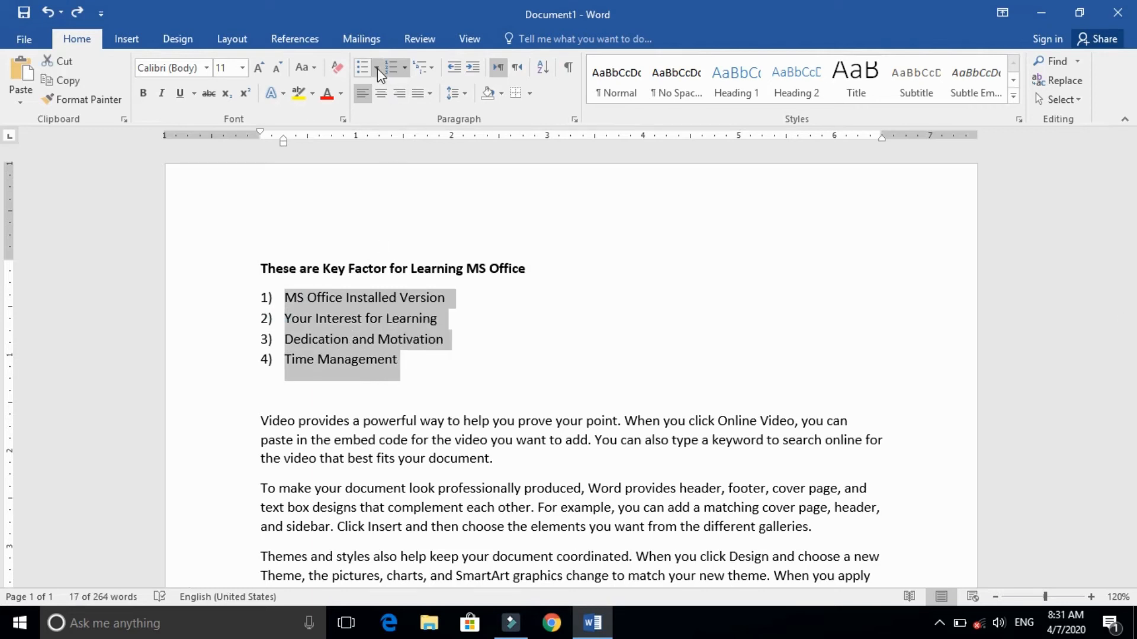
pyautogui.click(403, 69)
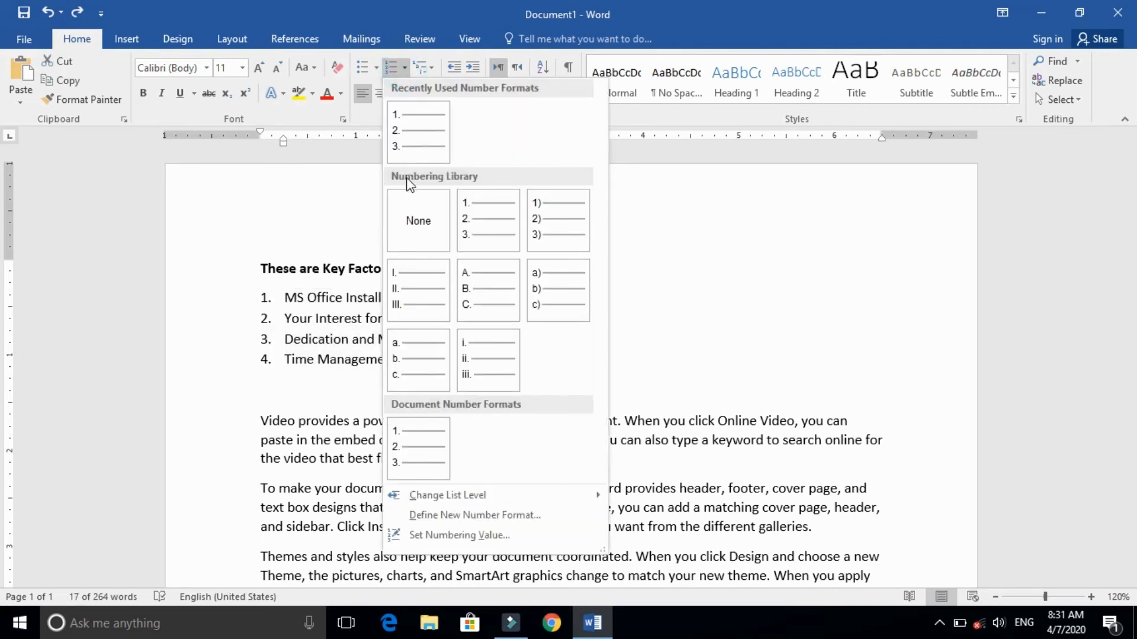
pyautogui.click(412, 216)
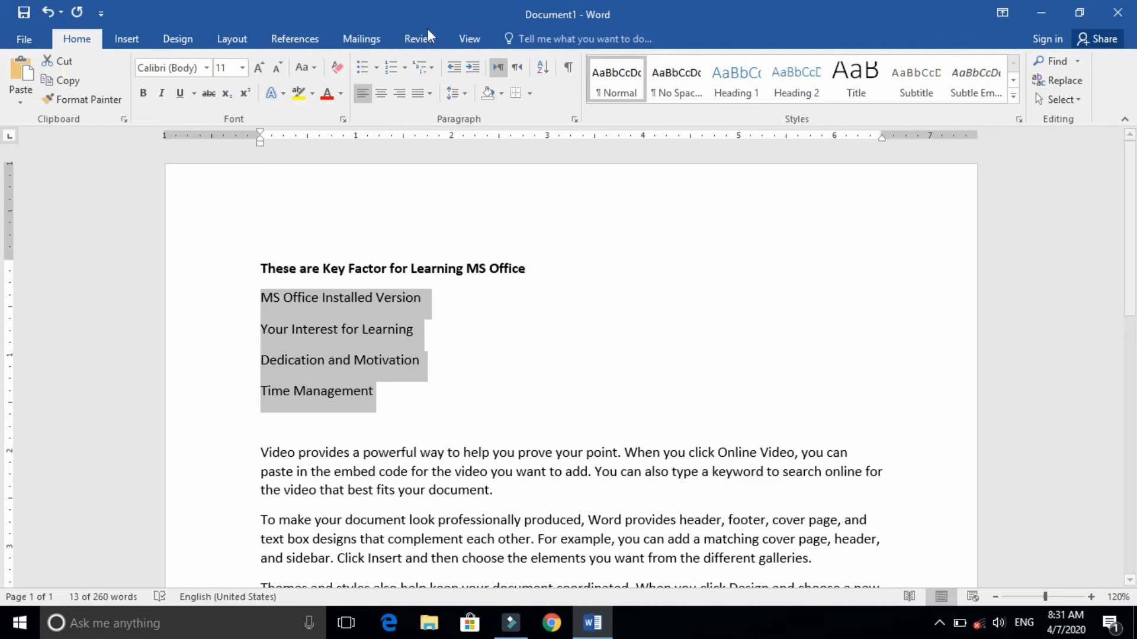
pyautogui.click(433, 70)
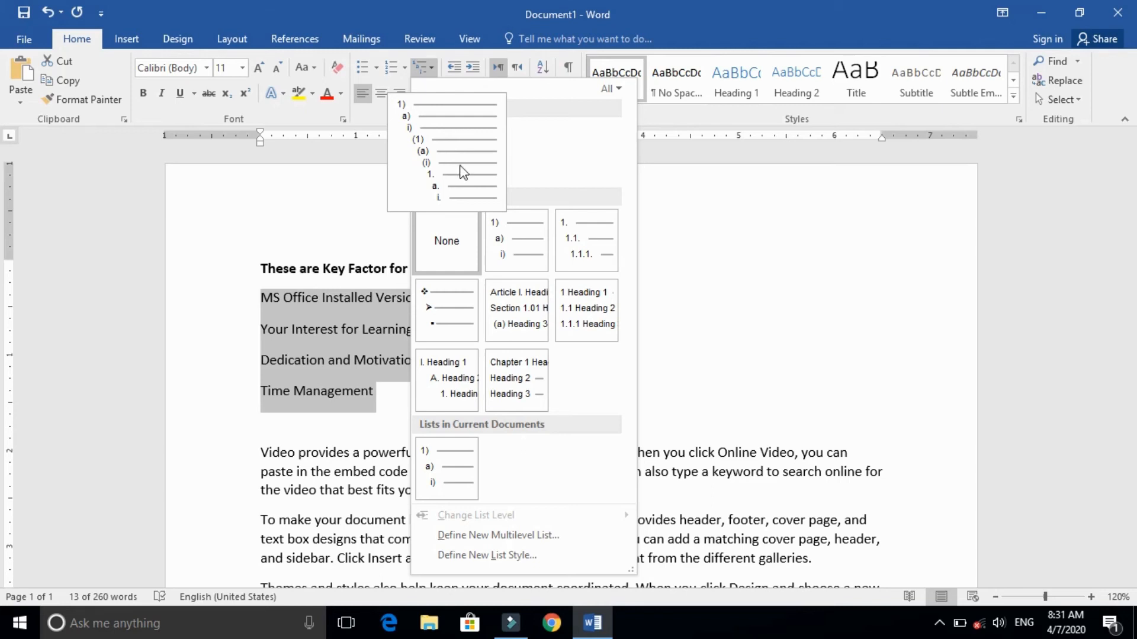
pyautogui.moveTo(570, 254)
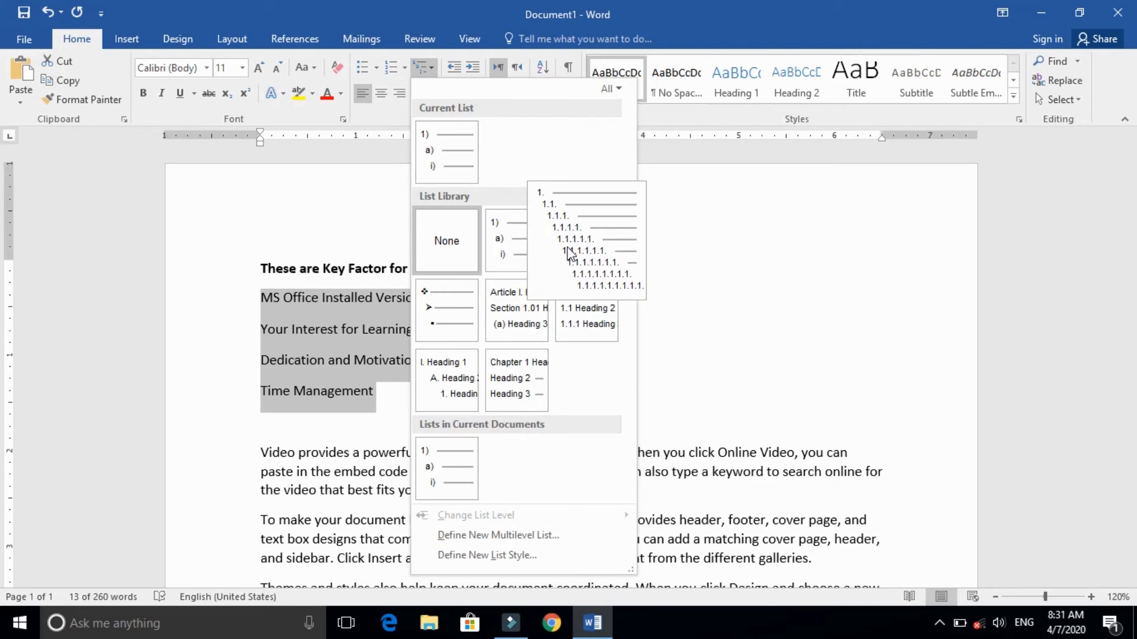
pyautogui.moveTo(457, 313)
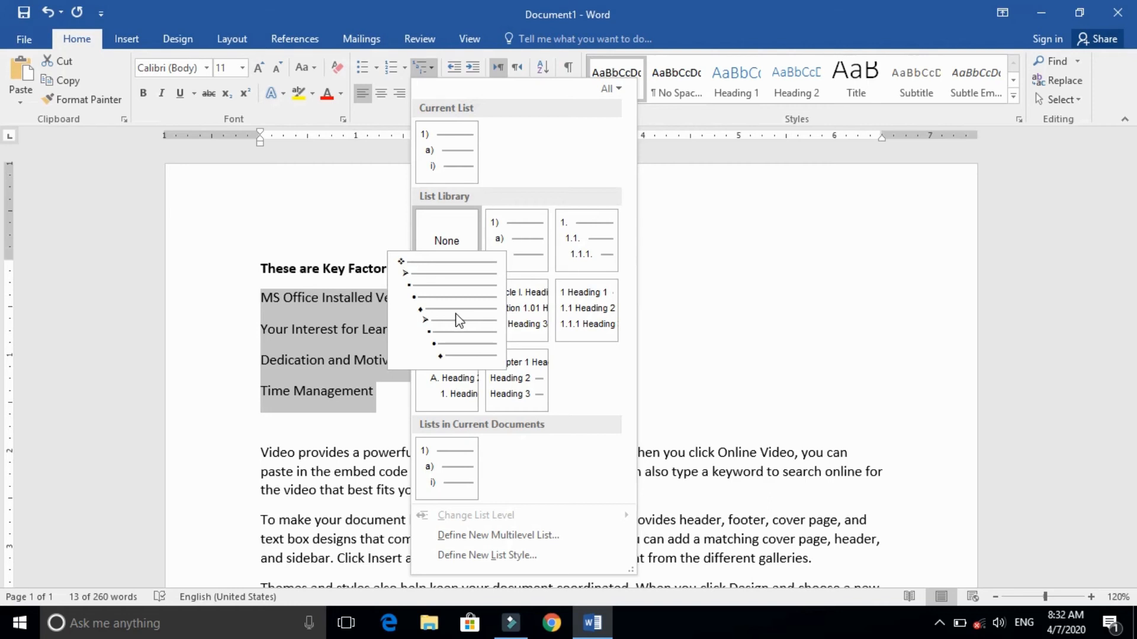
pyautogui.click(578, 250)
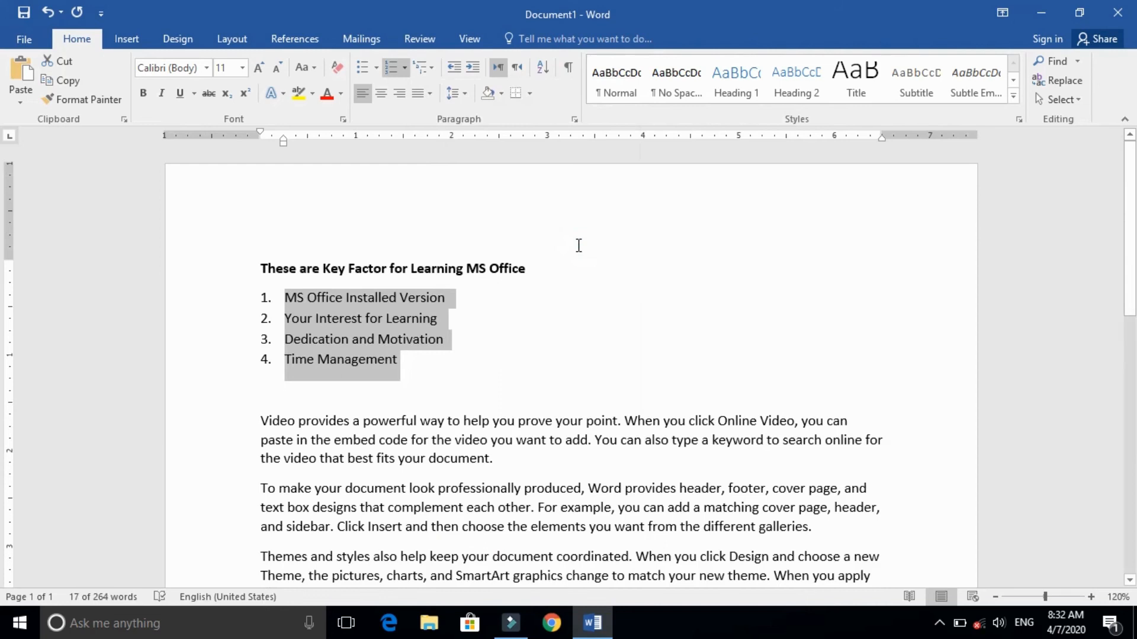
# Step: Try adding a demoted empty item after "MS Office Installed Version" and undo the addition
pyautogui.click(448, 303)
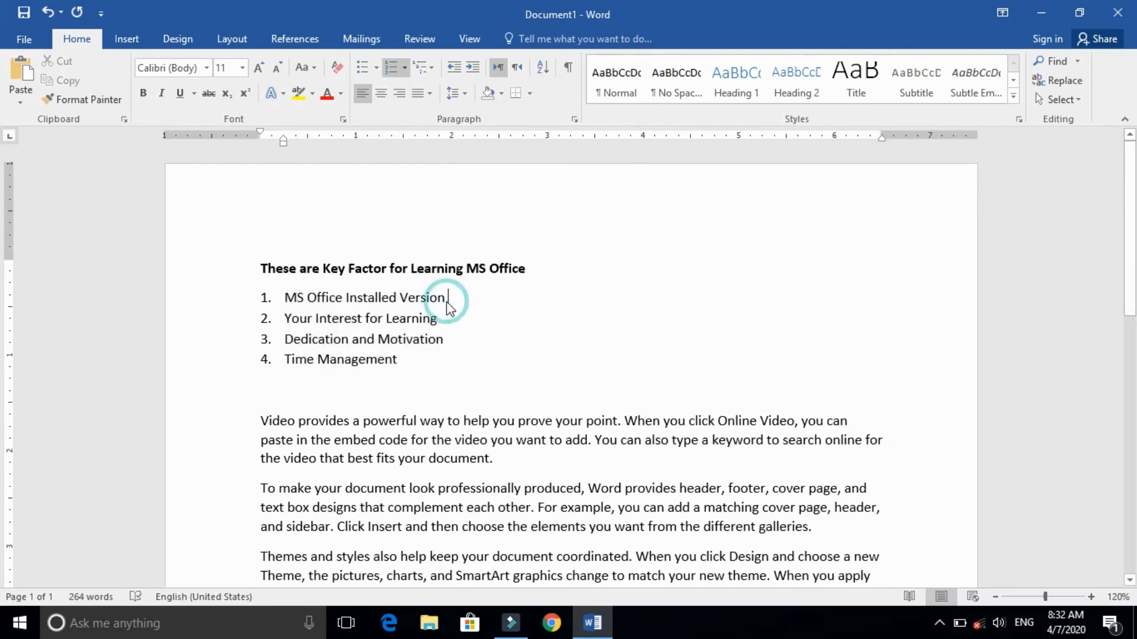
pyautogui.press('Return')
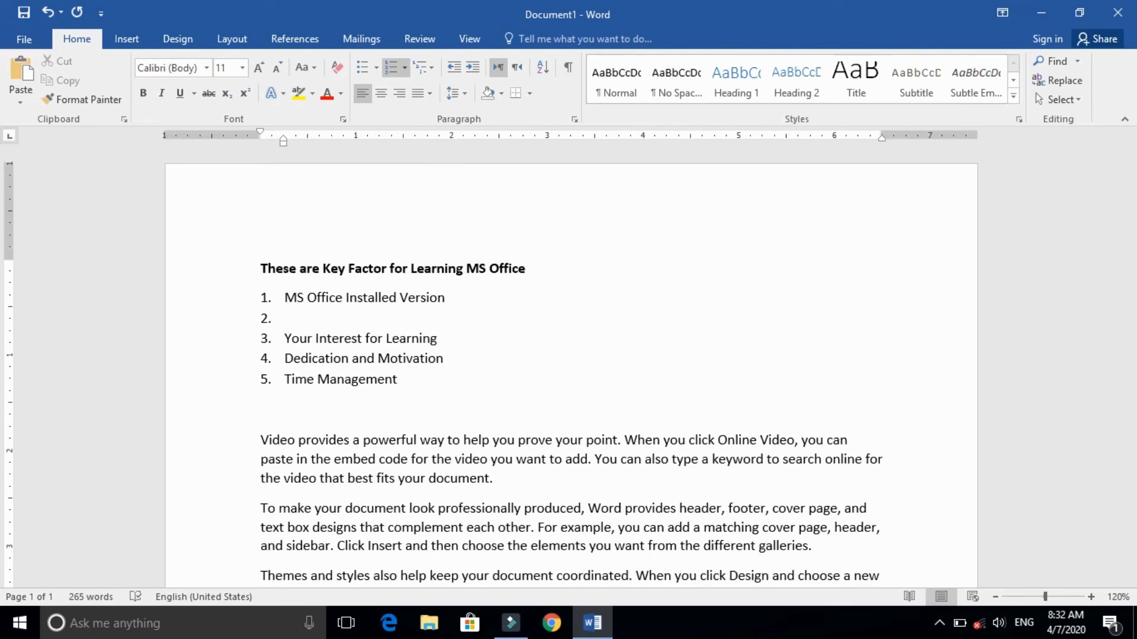
pyautogui.press('Tab')
pyautogui.hotkey('ctrl', 'z')
pyautogui.hotkey('ctrl', 'z')
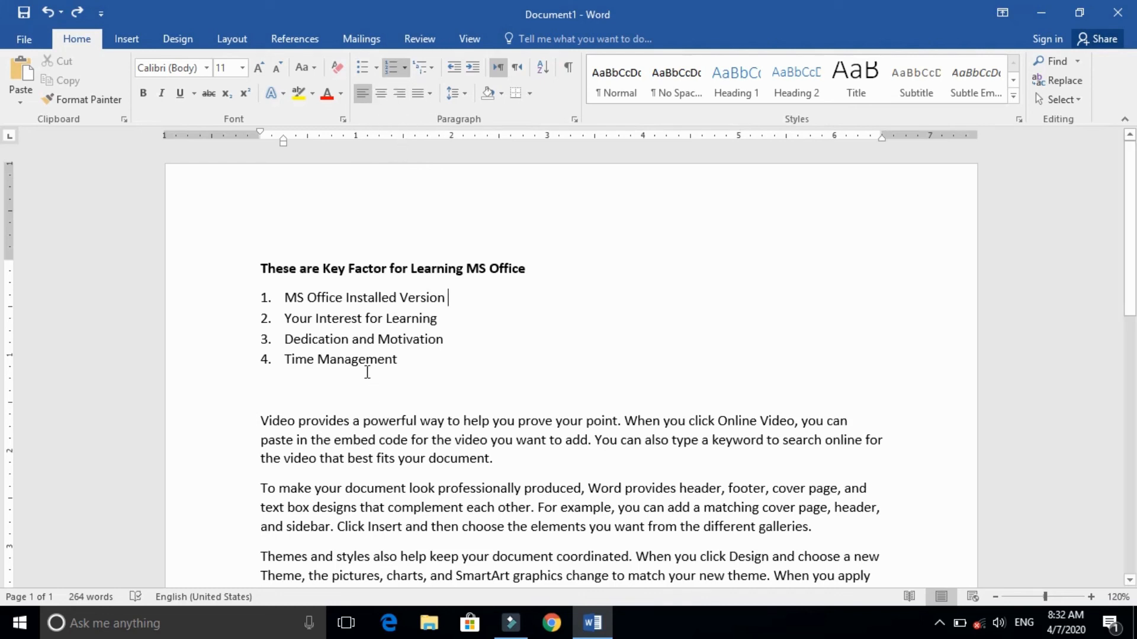
# Step: Try right and center alignment on the heading "These are Key Factor for Learning MS Office" and return it to left alignment
pyautogui.click(318, 270)
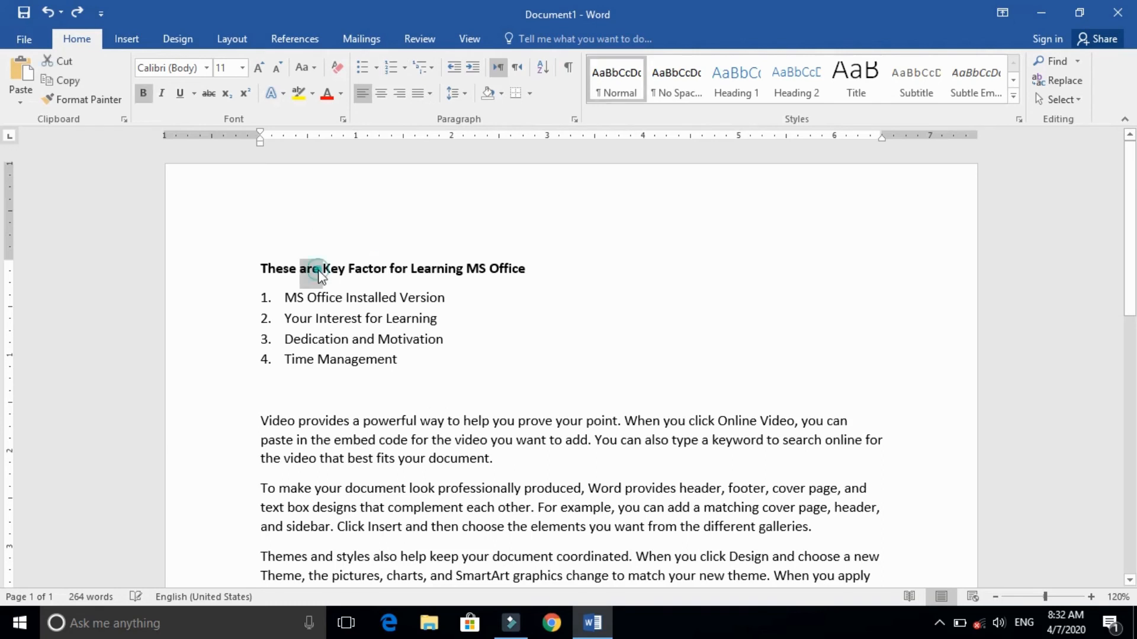
pyautogui.tripleClick(319, 270)
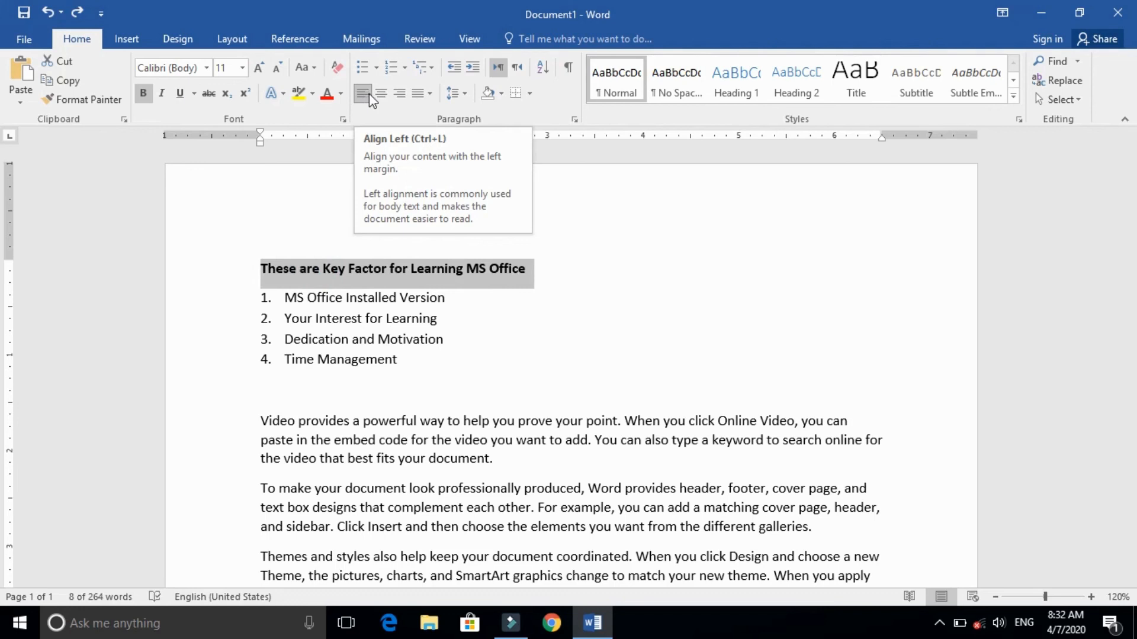
pyautogui.click(397, 94)
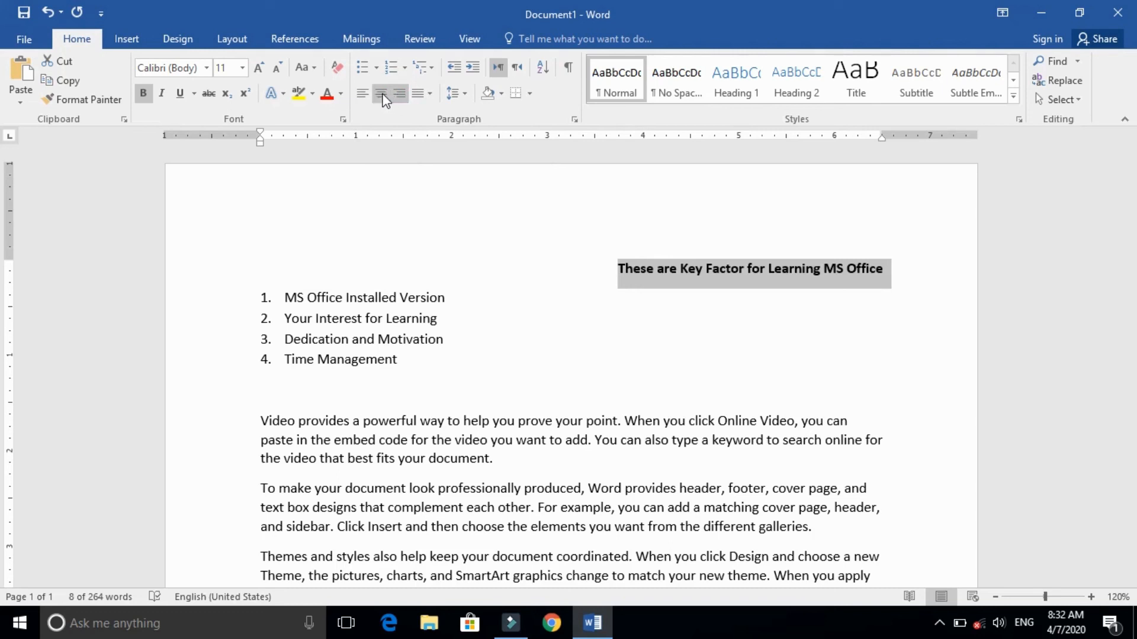
pyautogui.click(382, 94)
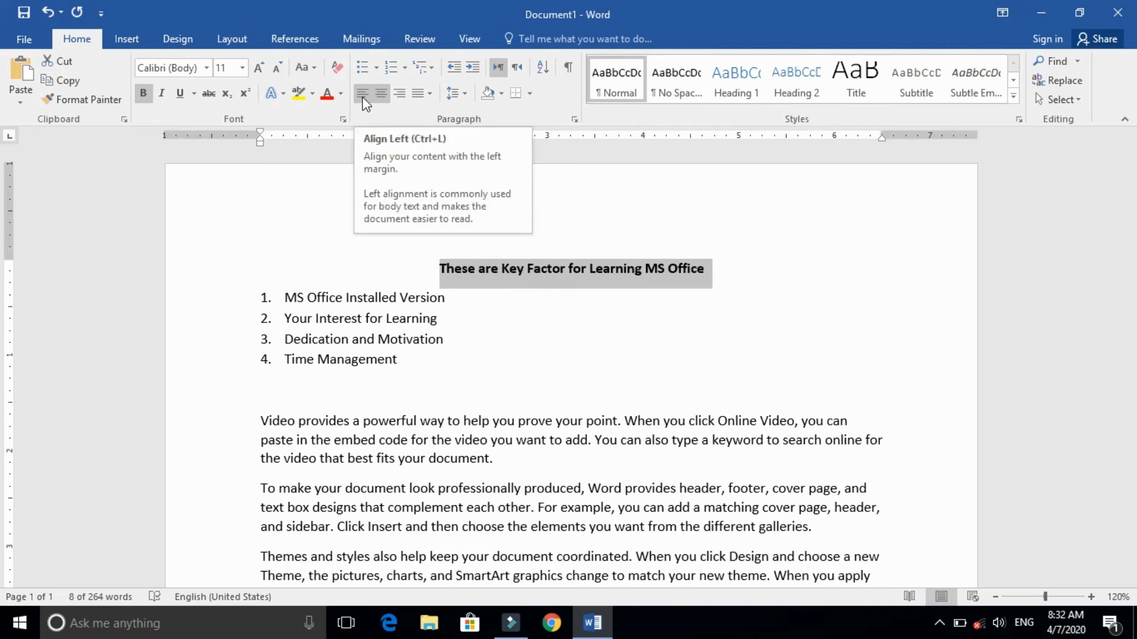
pyautogui.click(362, 97)
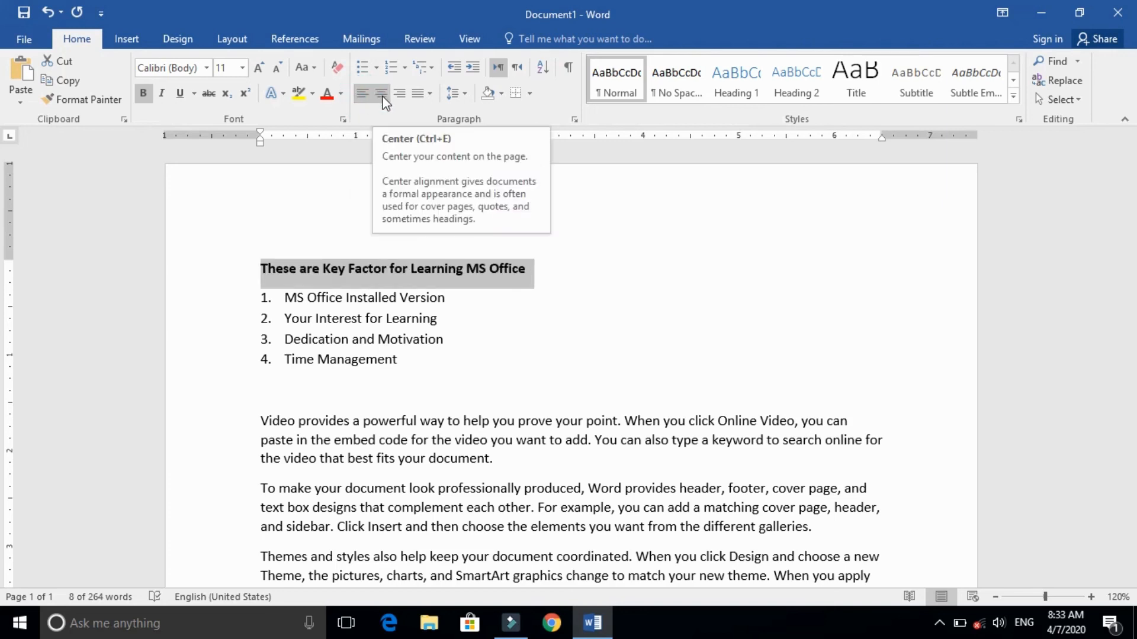
pyautogui.click(382, 98)
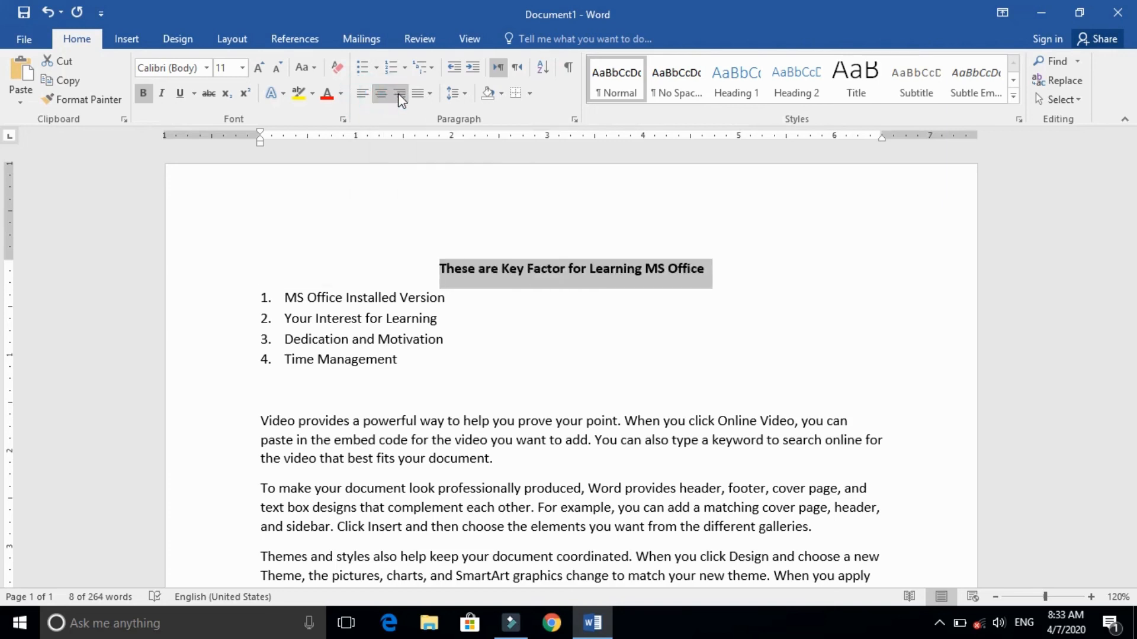
pyautogui.click(398, 94)
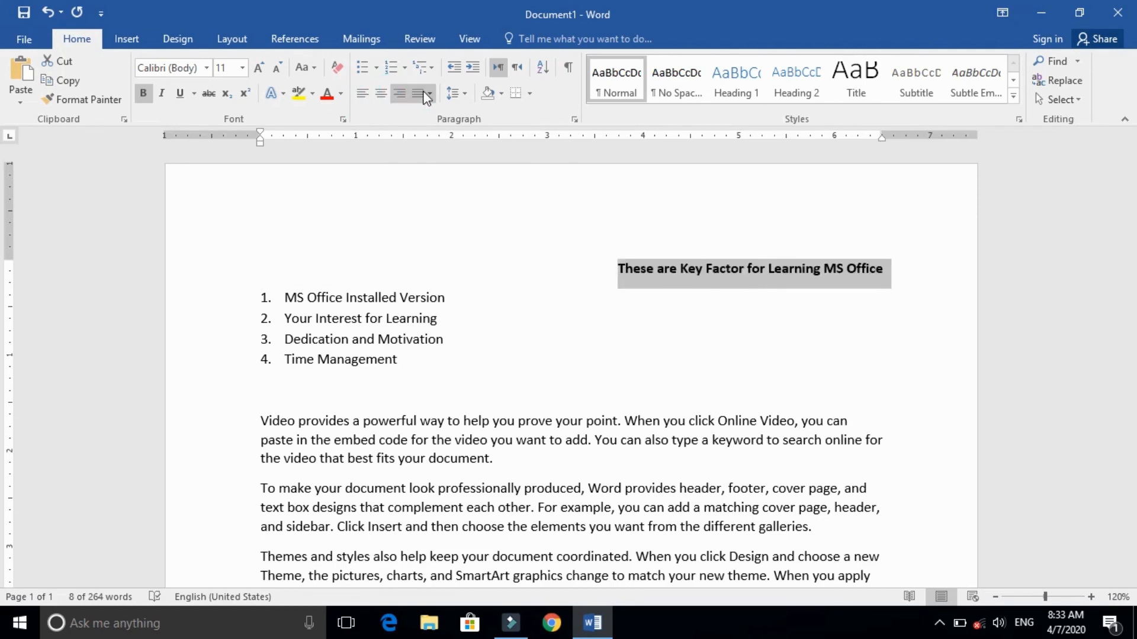
pyautogui.click(362, 95)
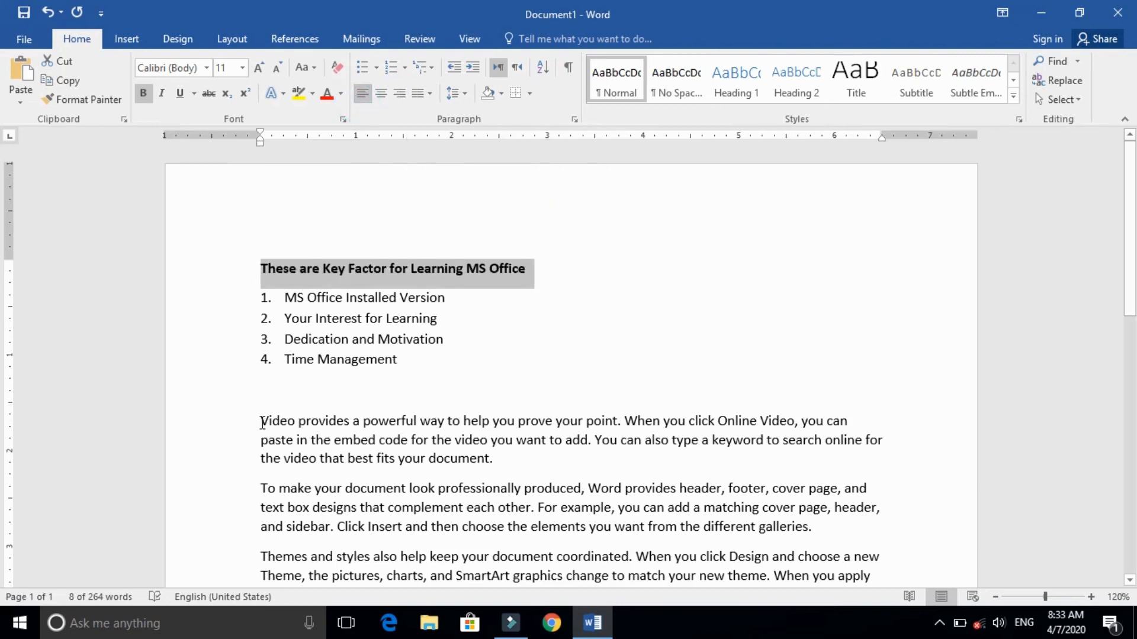
# Step: Justify the paragraph beginning "Video provides a powerful way", undo the alignment to compare, and apply Justify again
pyautogui.moveTo(262, 422); pyautogui.dragTo(490, 476)
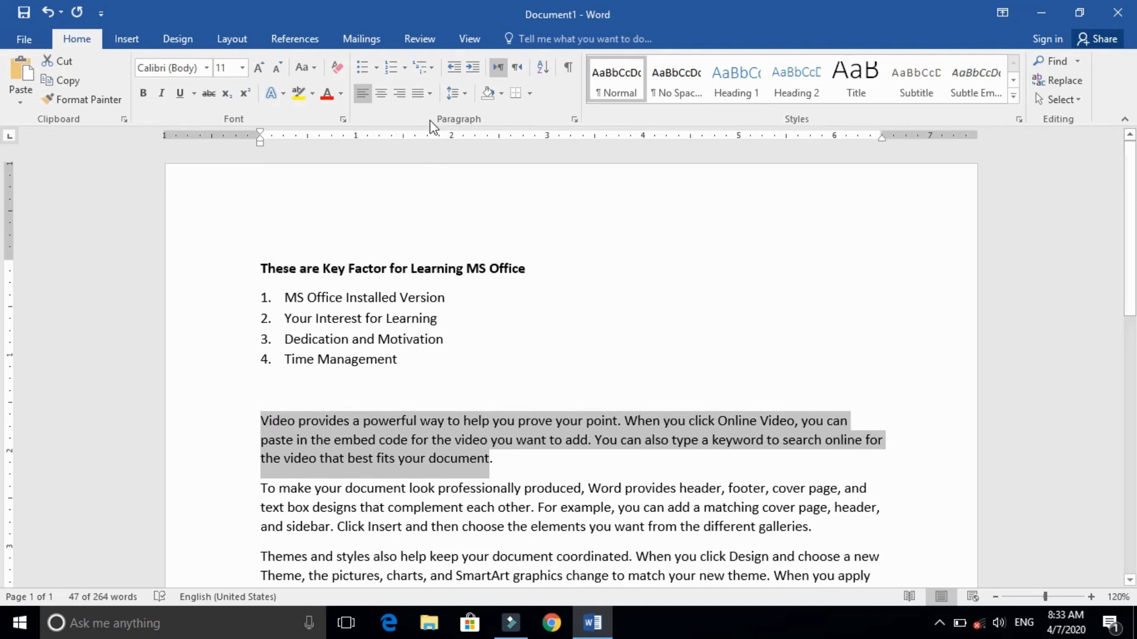
pyautogui.click(429, 95)
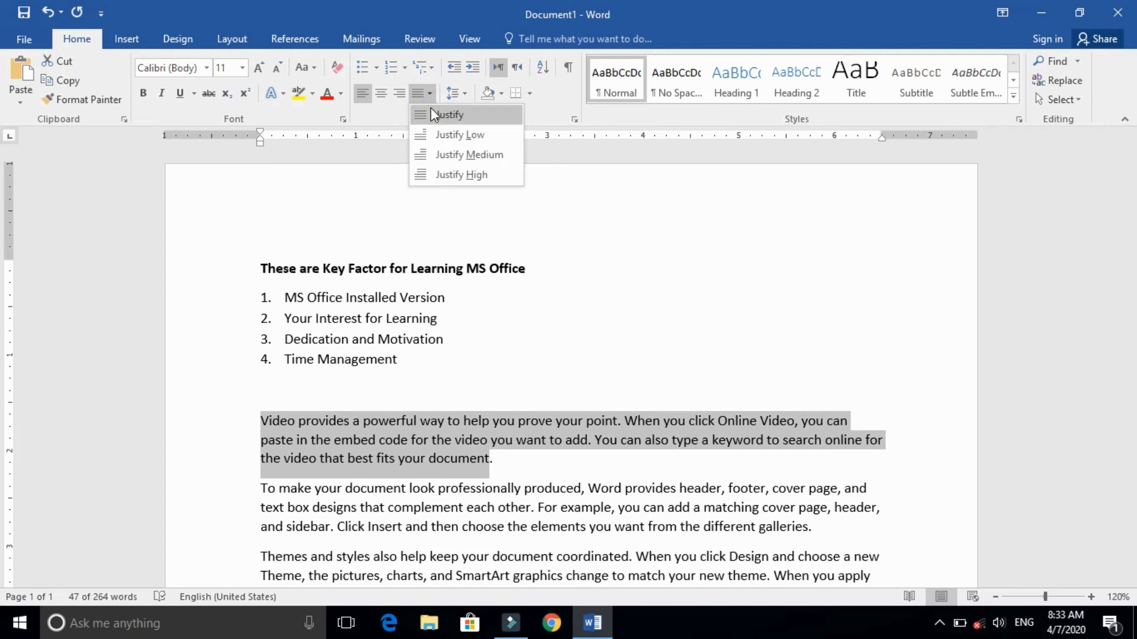
pyautogui.click(438, 115)
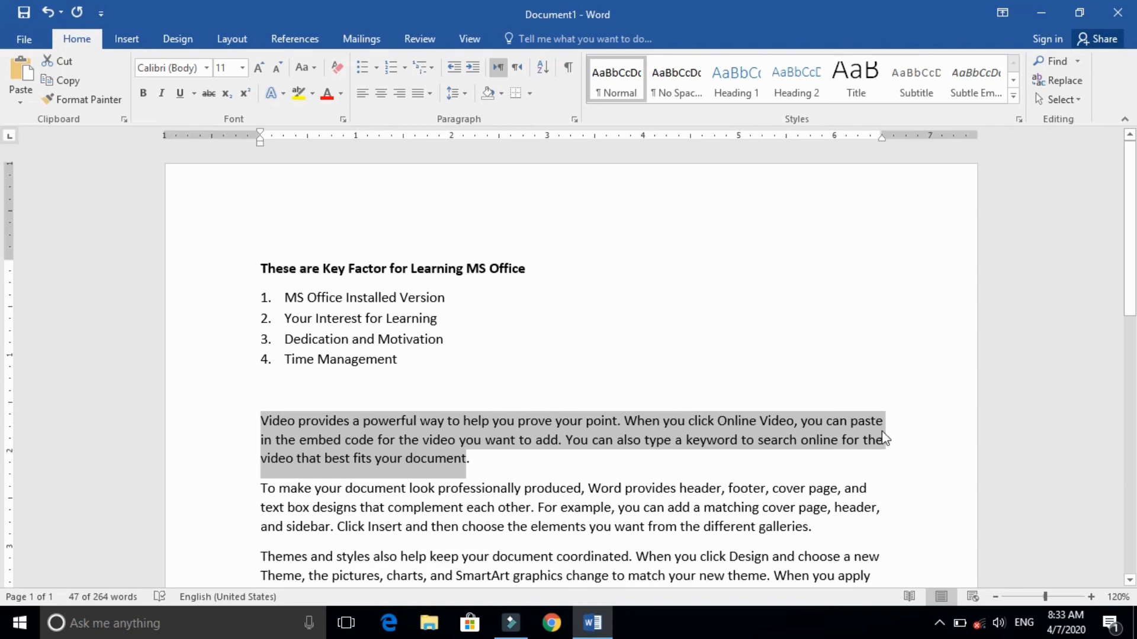
pyautogui.hotkey('ctrl', 'z')
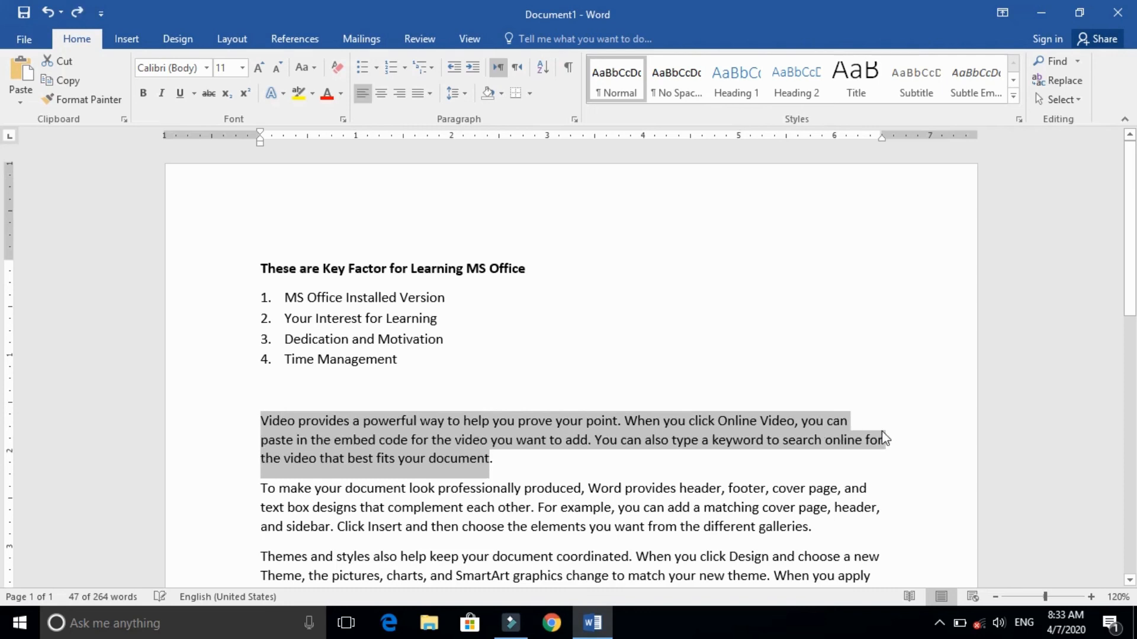
pyautogui.click(431, 94)
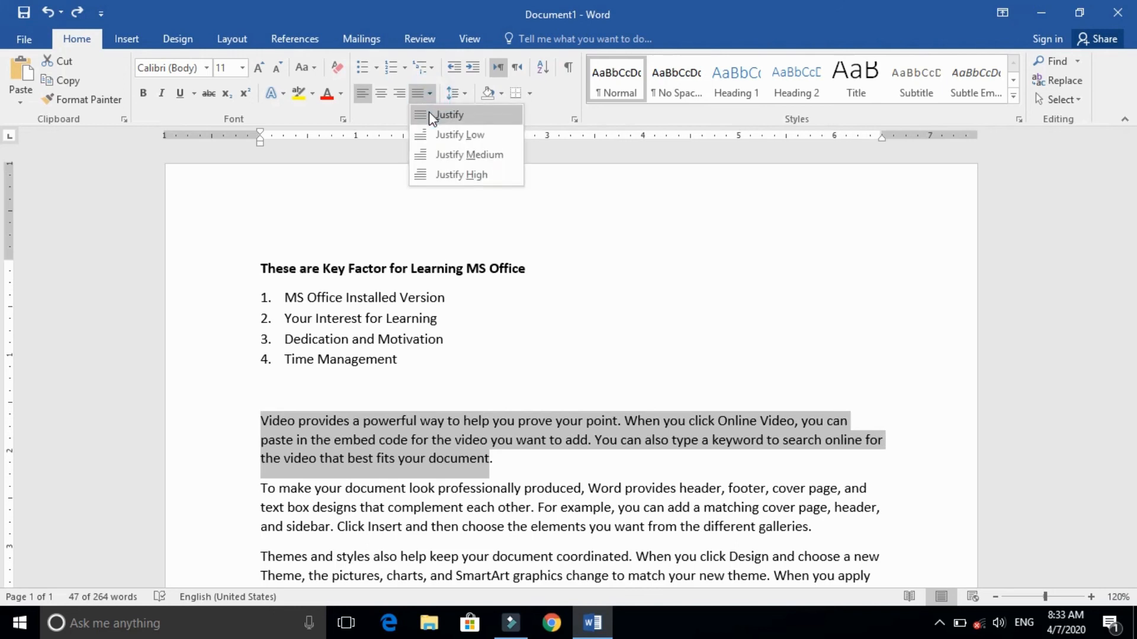
pyautogui.click(430, 115)
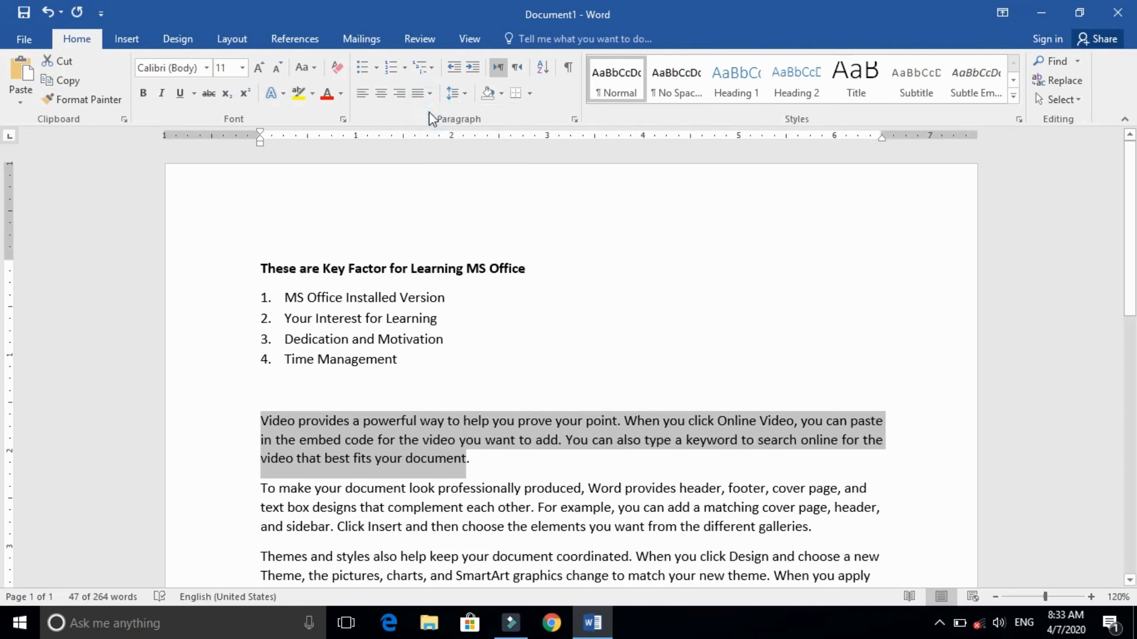